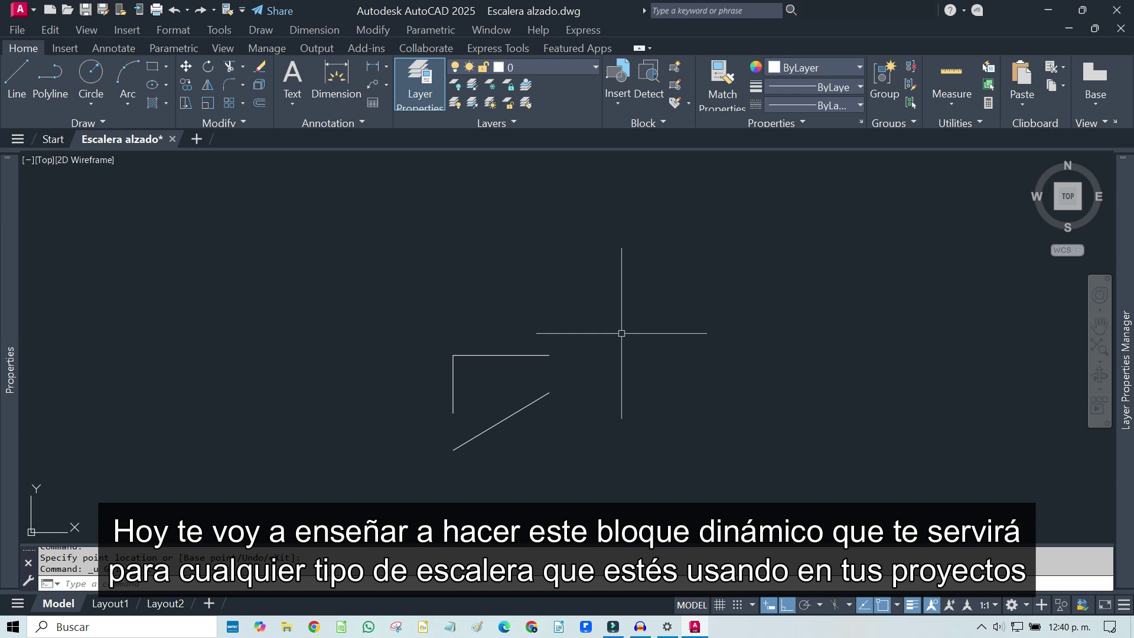
Stretch the demo stair block into a longer flight and lengthen its slab line with grips.
left_click(564, 324)
left_click(517, 402)
left_click(549, 355)
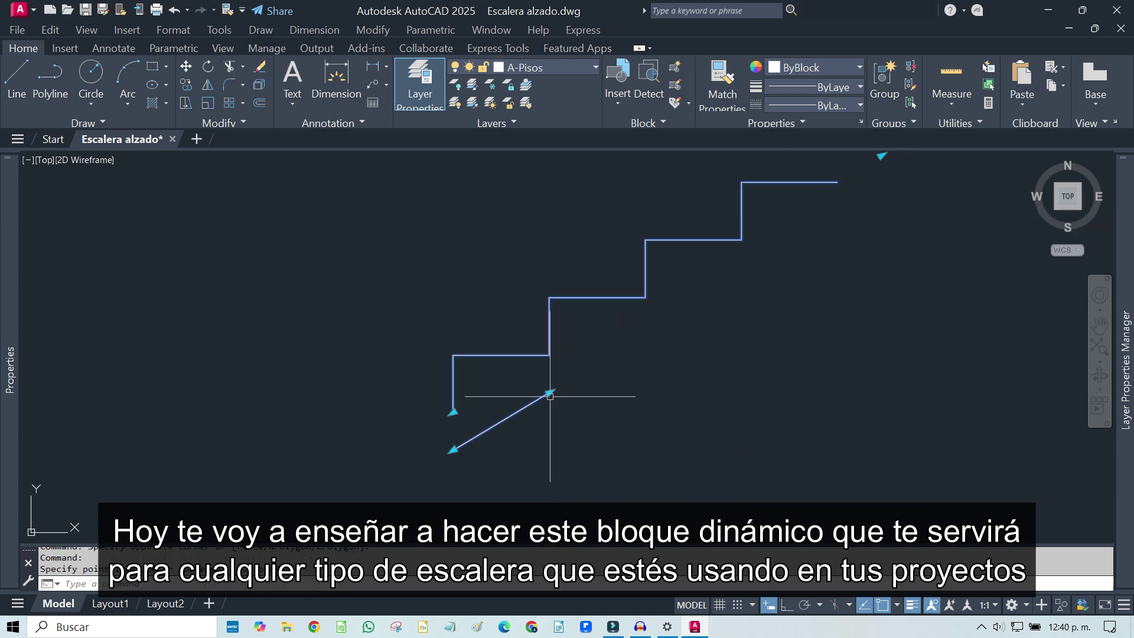
left_click(877, 196)
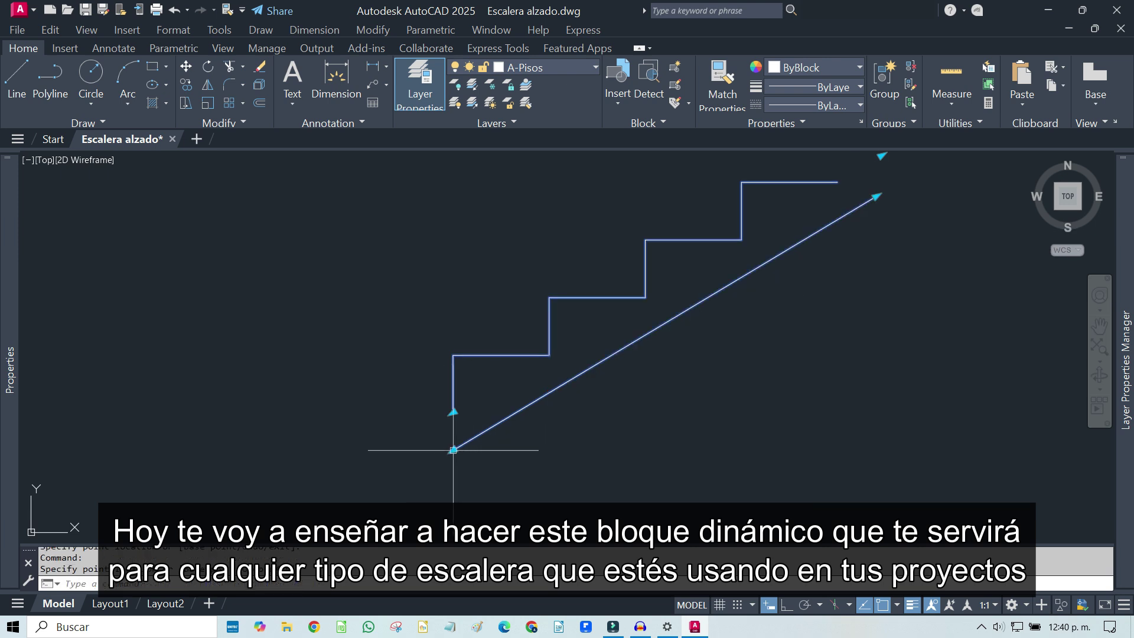
left_click(453, 450)
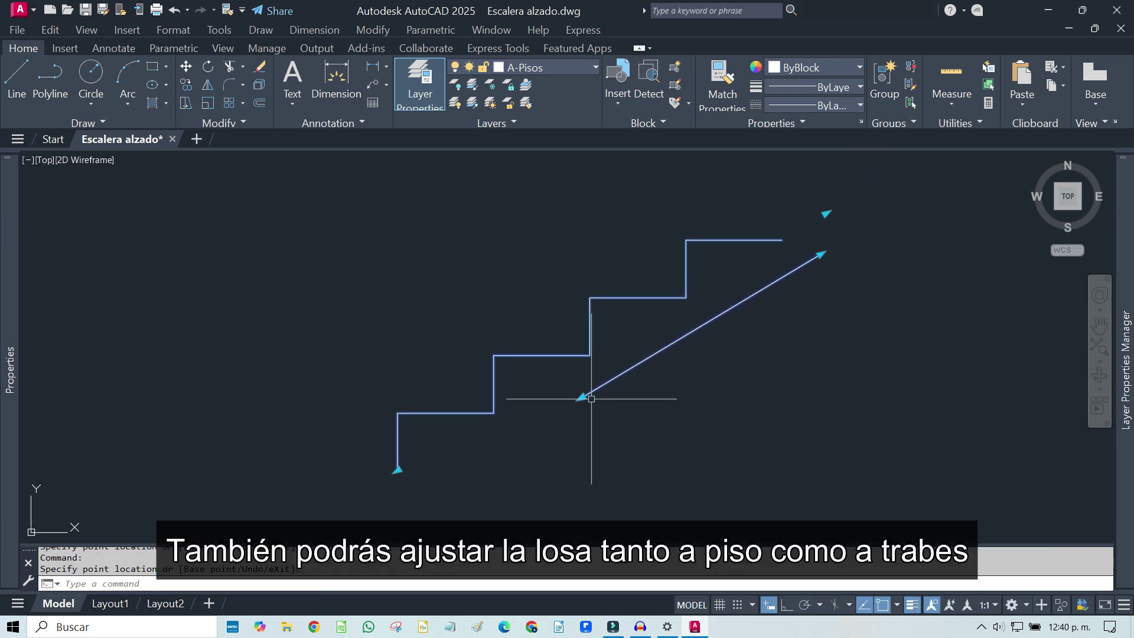
left_click(392, 499)
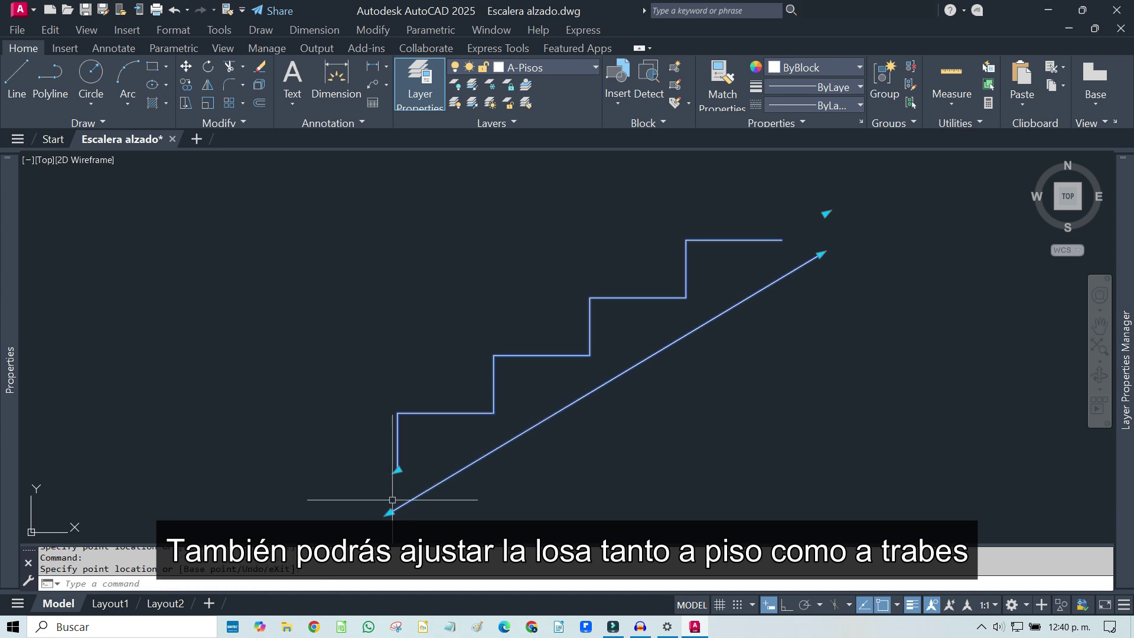
key("Escape")
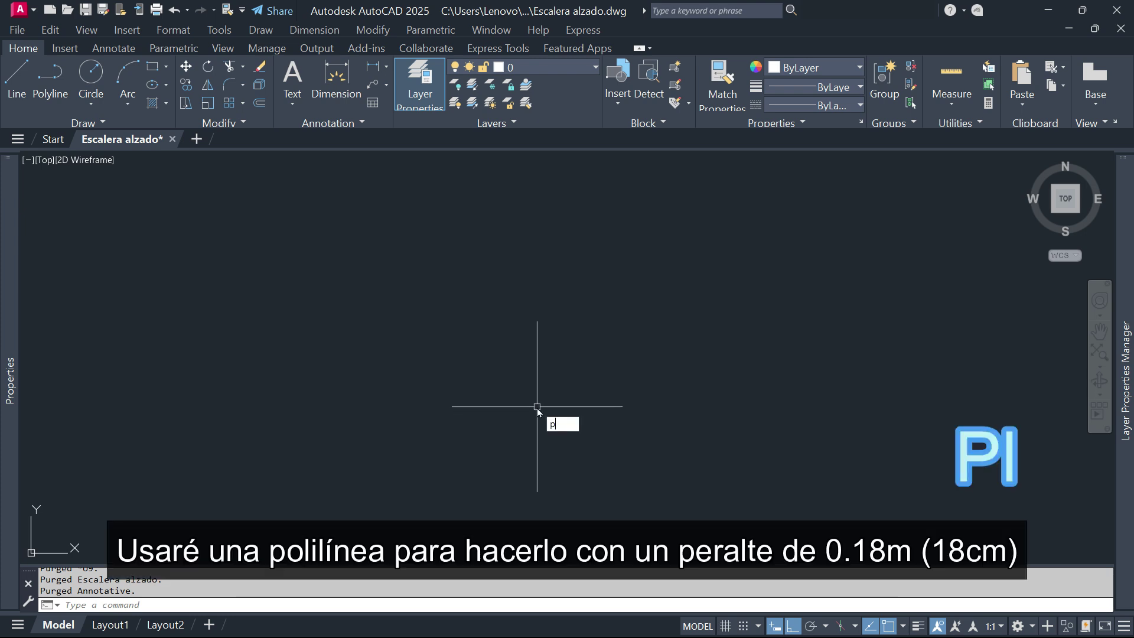
Draw the step polyline with a 0.18 riser and 0.30 tread.
type("l")
key("Return")
left_click(531, 396)
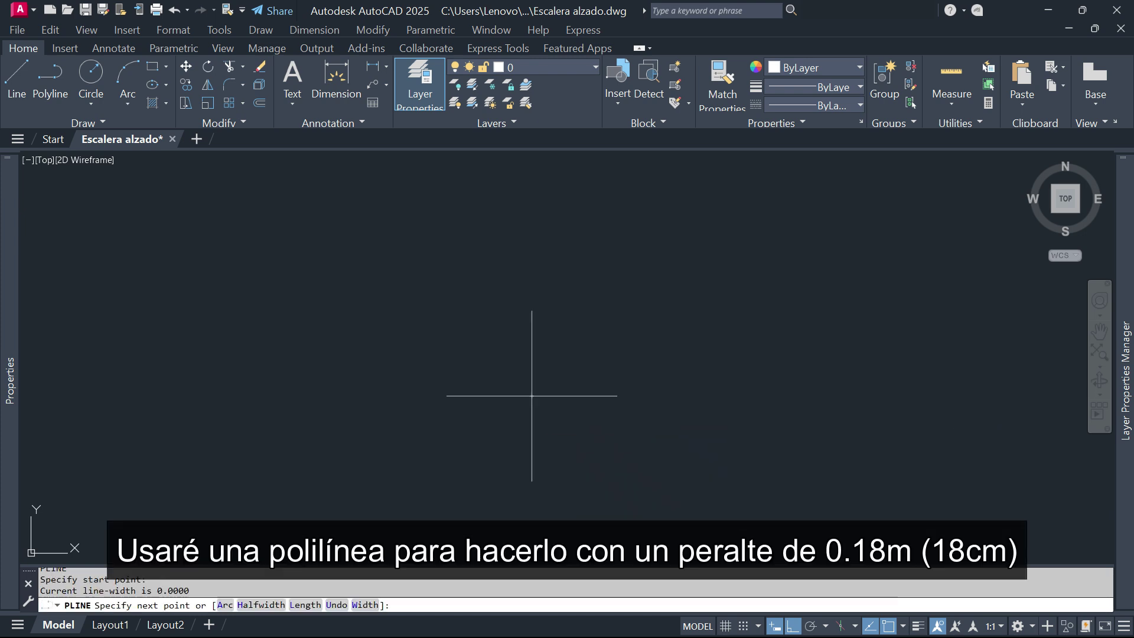
type("18")
key("Return")
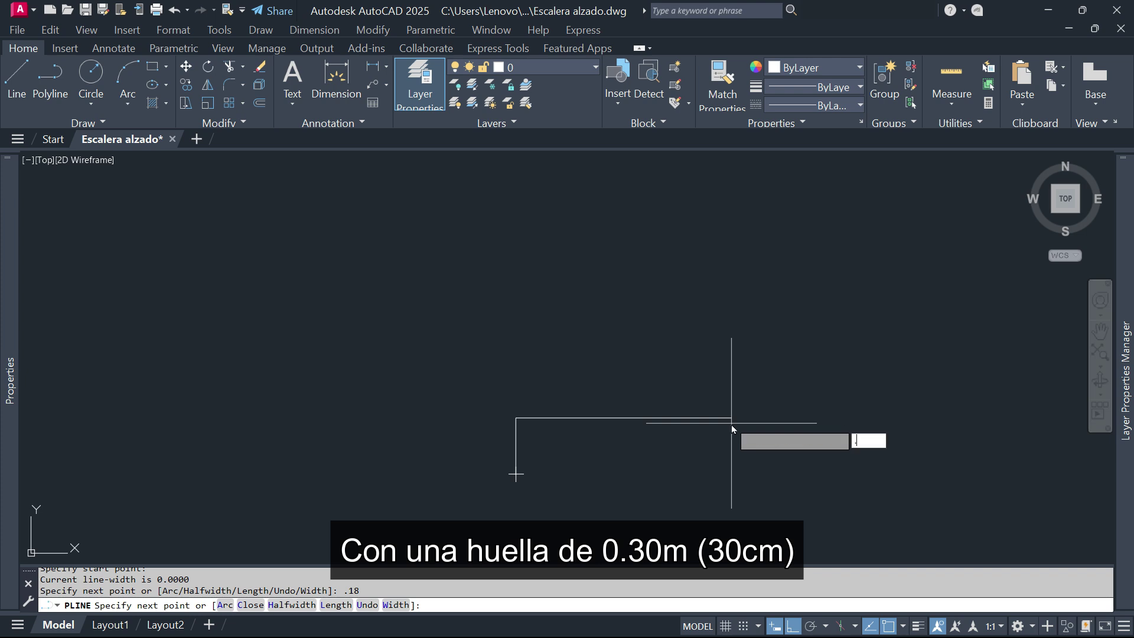
type(".3")
key("Return")
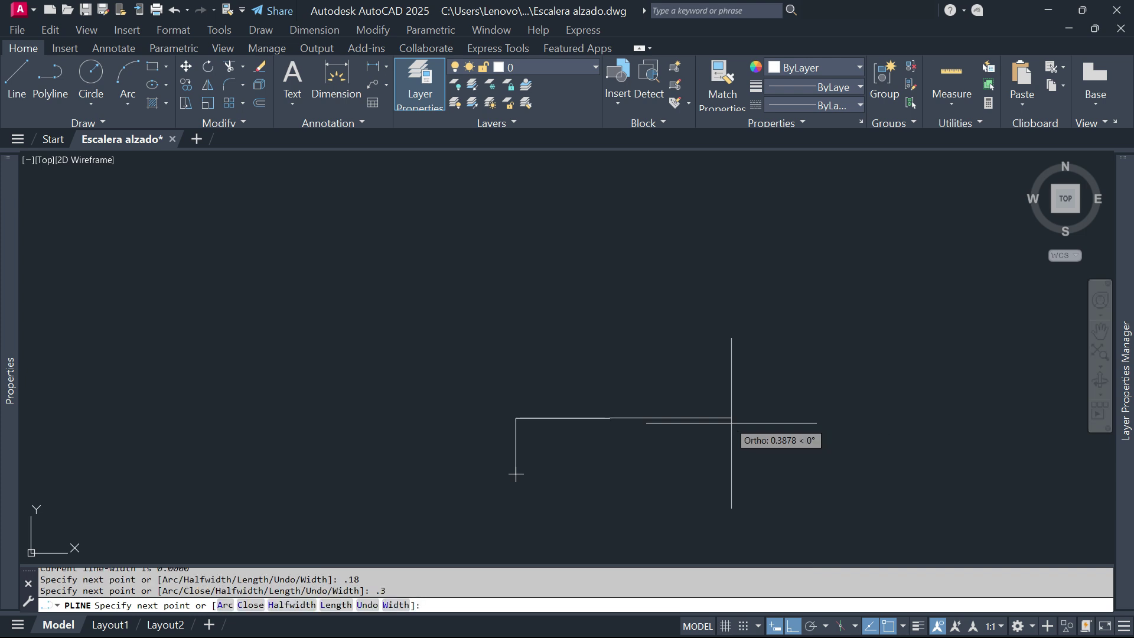
key("Return")
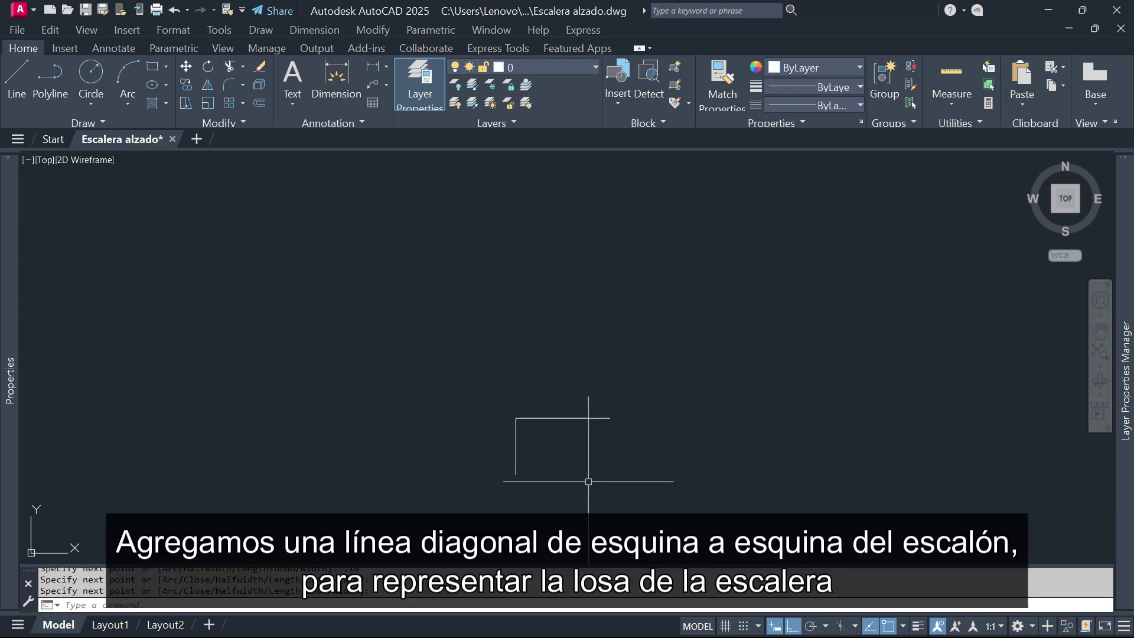
Draw a diagonal line from the riser's bottom corner to the tread's far corner.
type("l")
key("Return")
left_click(515, 474)
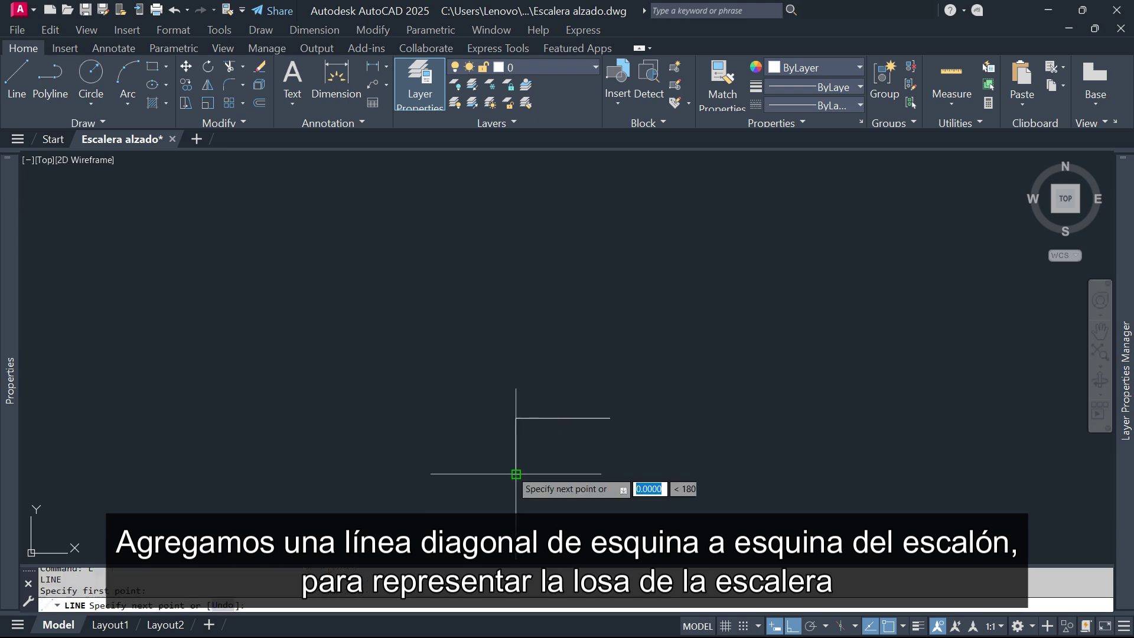
left_click(609, 418)
key("Return")
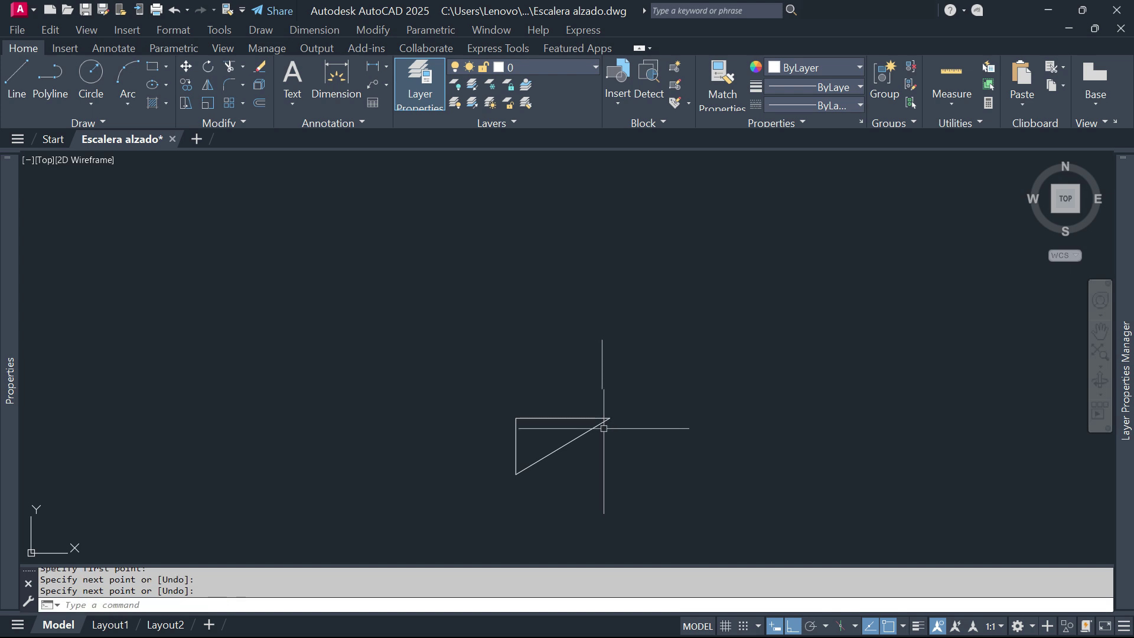
Offset the diagonal 0.1 below itself to form the slab line.
type("o")
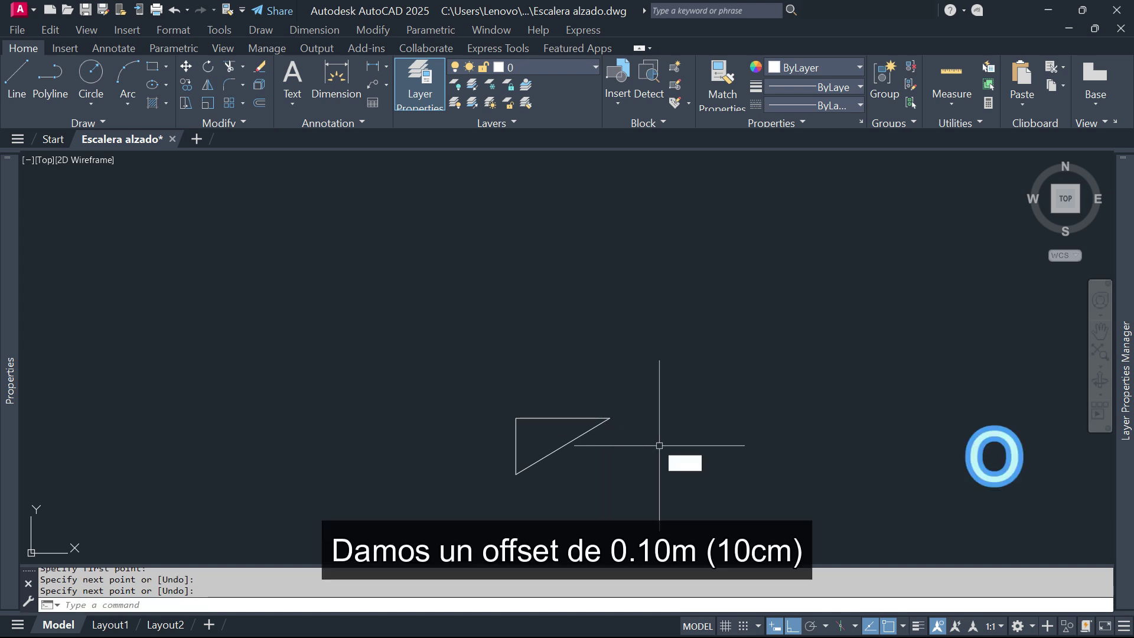
key("Return")
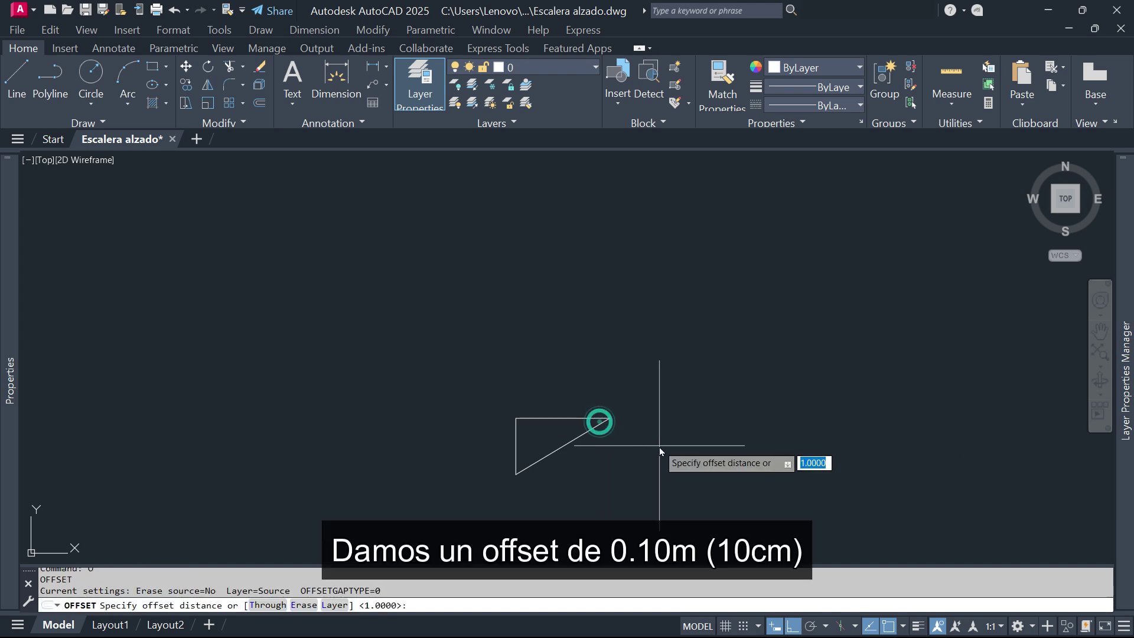
type(".1")
key("Return")
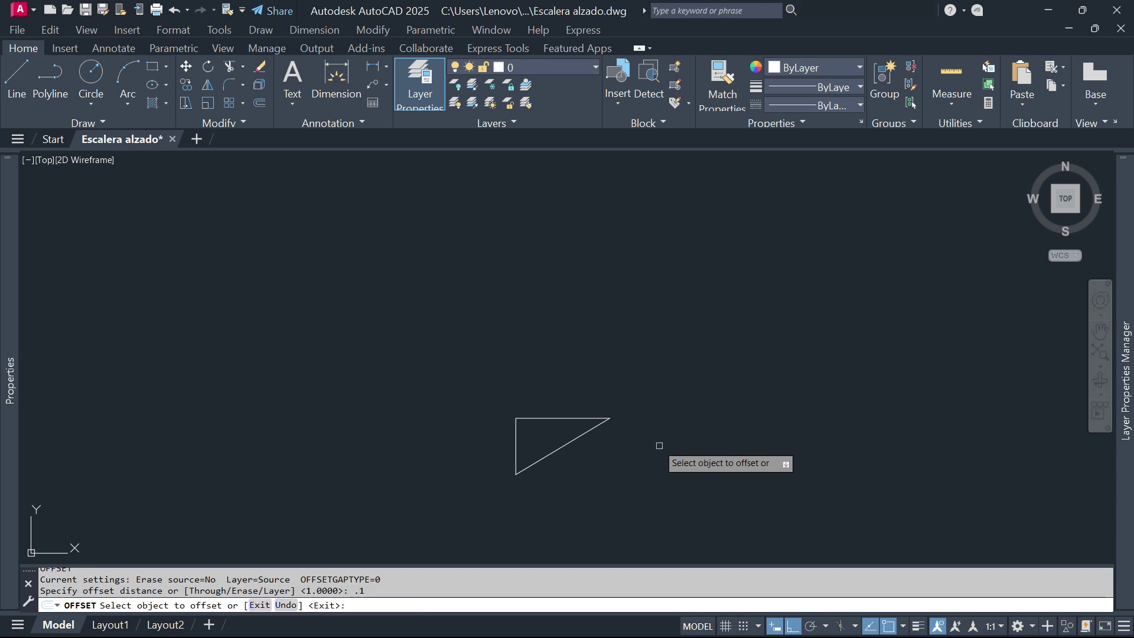
left_click(568, 442)
left_click(593, 462)
key("Return")
middle_click_drag(646, 363, 699, 258)
scroll(662, 313, "up", 2)
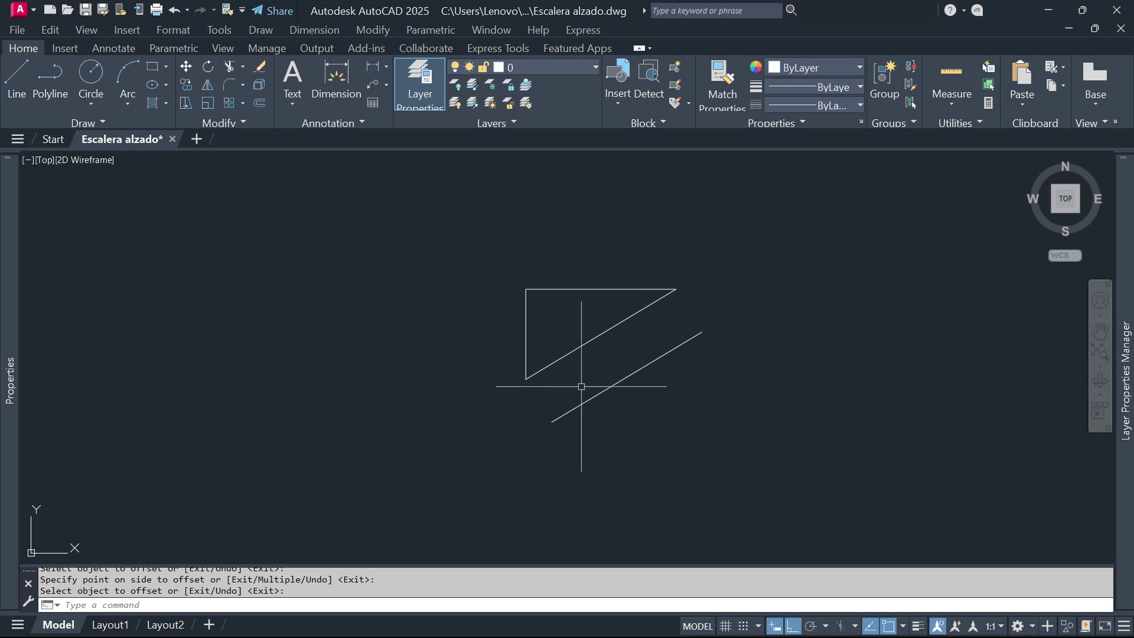
Add a vertical helper line below the riser and extend the slab line to it.
type("L")
key("Return")
left_click(526, 378)
left_click(525, 453)
key("Return")
type("ex")
key("Return")
left_click_drag(579, 455, 508, 449)
key("Return")
left_click(564, 416)
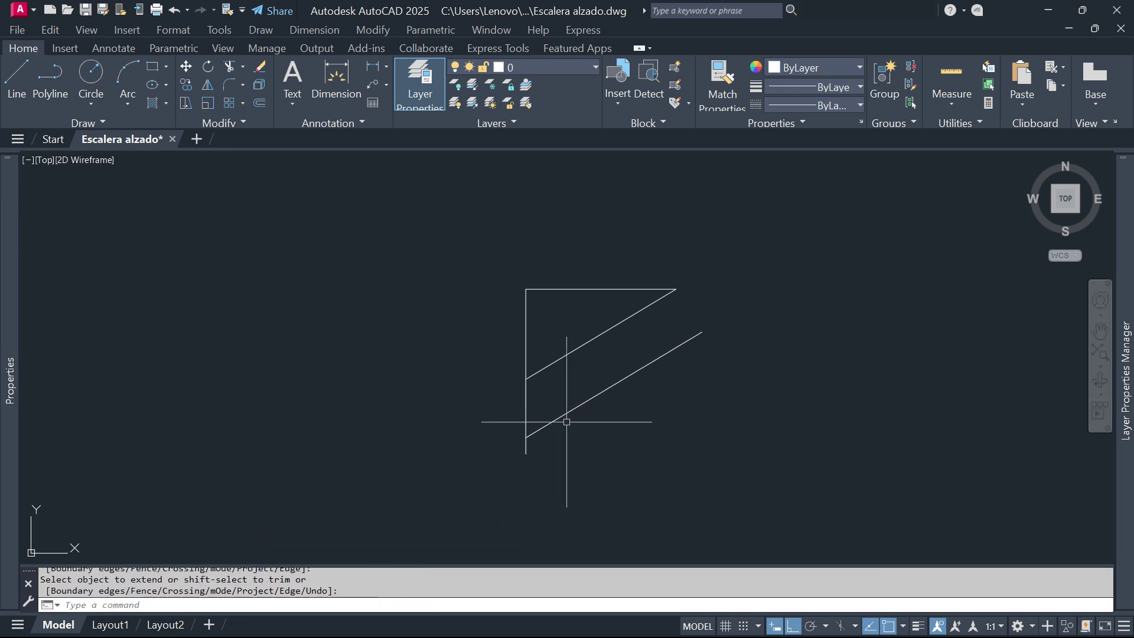
Add a vertical helper below the tread's end and trim the slab line's overhang.
type("l")
key("Return")
left_click(675, 289)
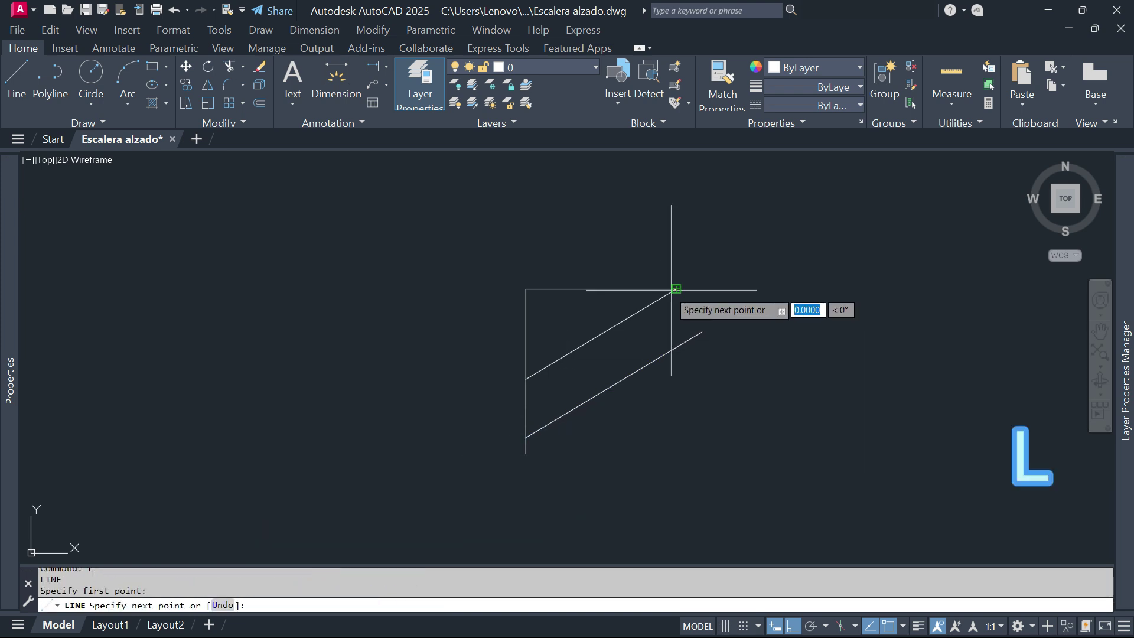
left_click(697, 396)
key("Return")
type("tr")
key("Return")
left_click(696, 395)
left_click(655, 343)
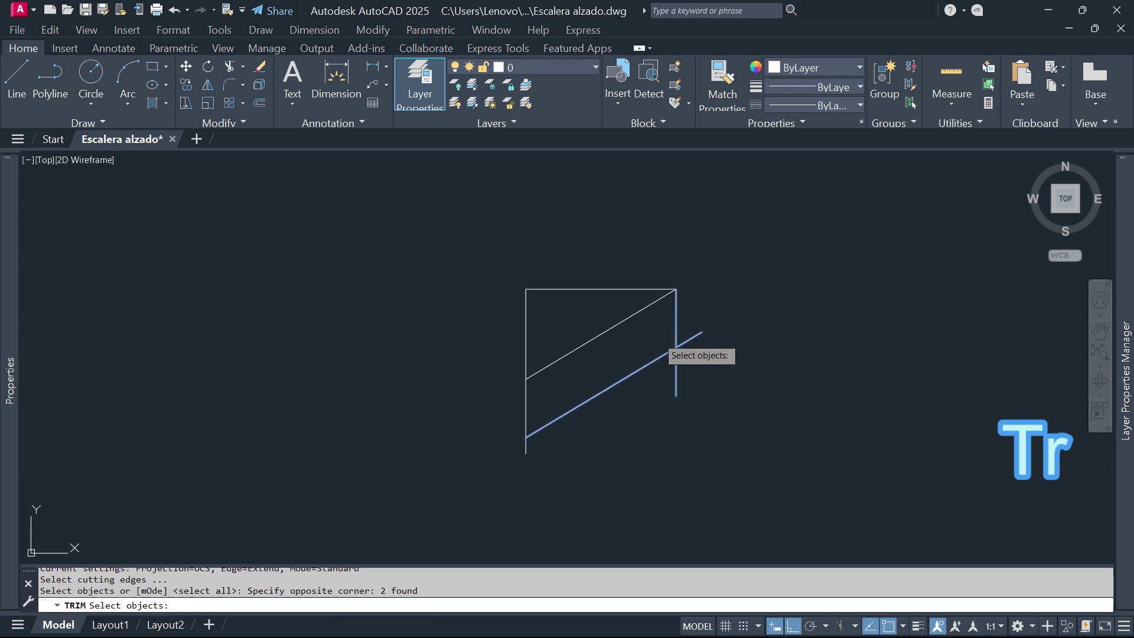
key("Return")
left_click(689, 340)
key("Return")
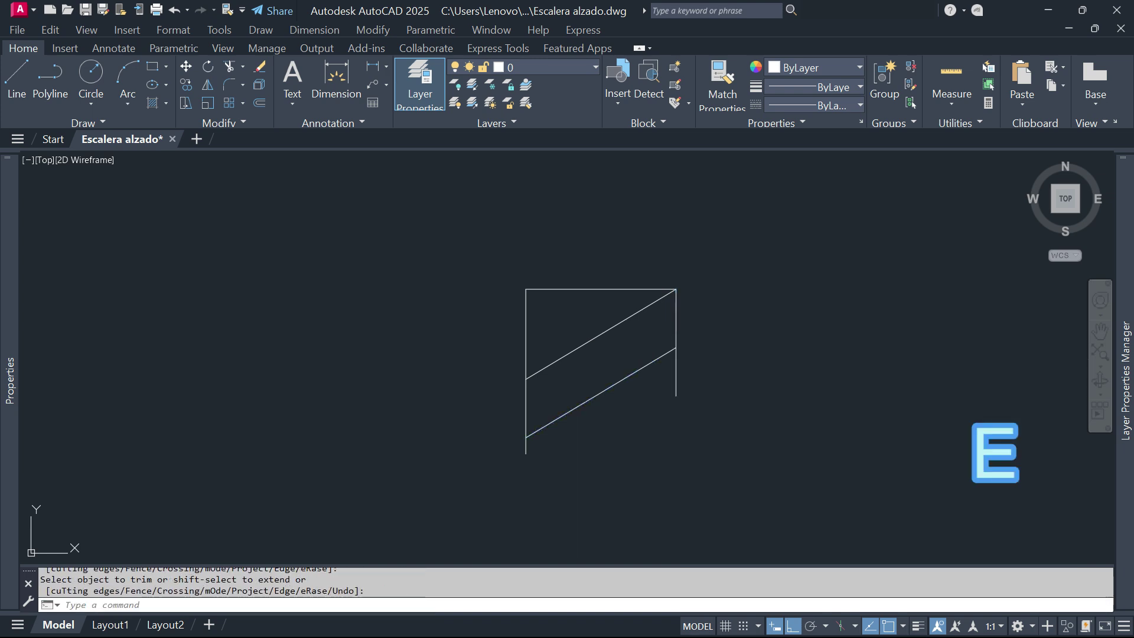
Erase the two helper lines and the original corner-to-corner diagonal.
left_click(814, 324)
left_click(659, 324)
type("e")
key("Return")
left_click(524, 398)
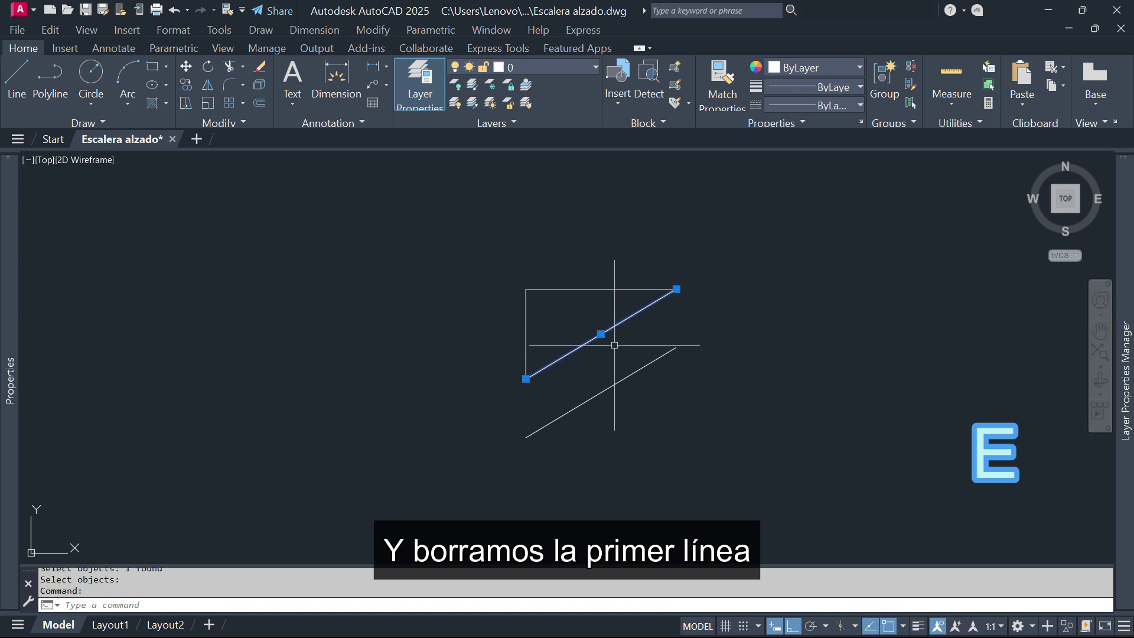
key("Return")
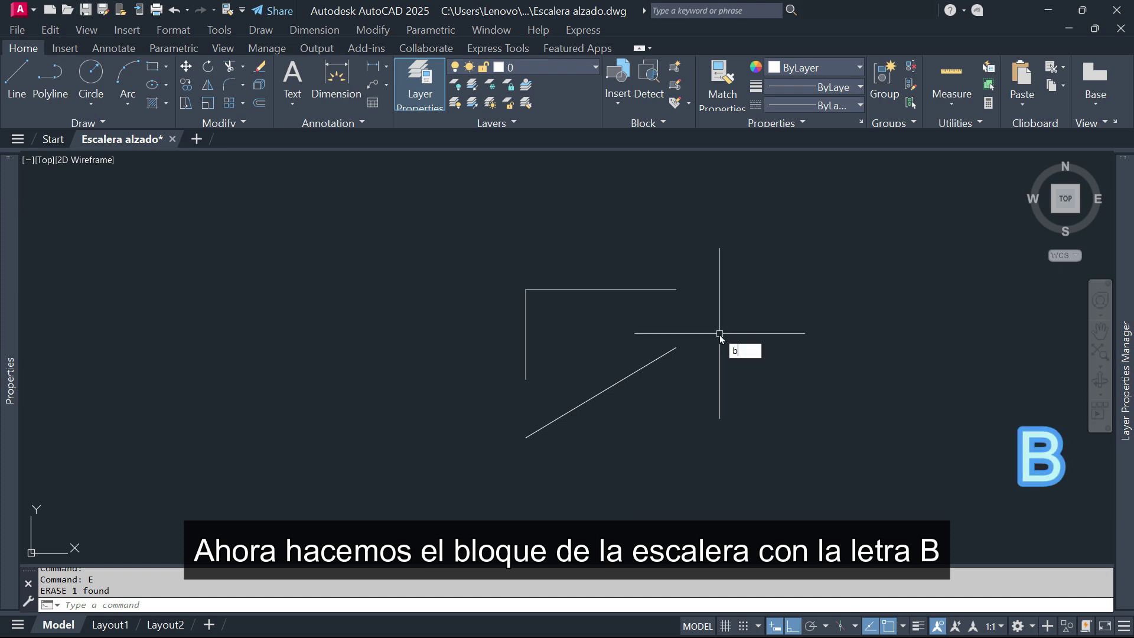
Make the step and slab lines a block 'Escalera alzado' based at the riser's bottom.
key("Return")
type("Escal")
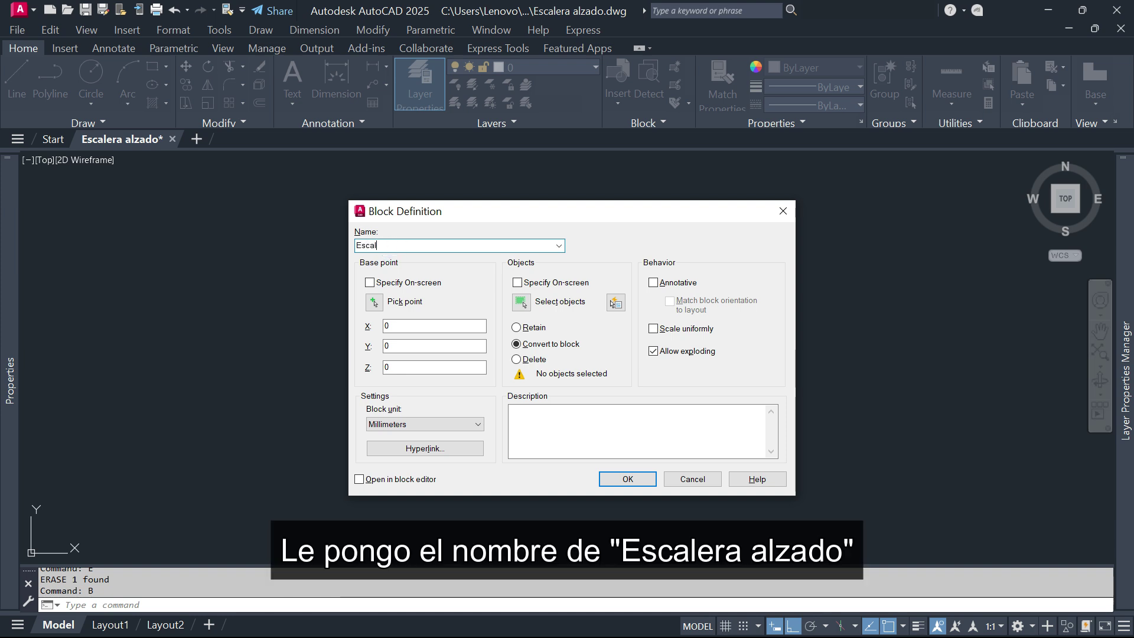
type("era alzado")
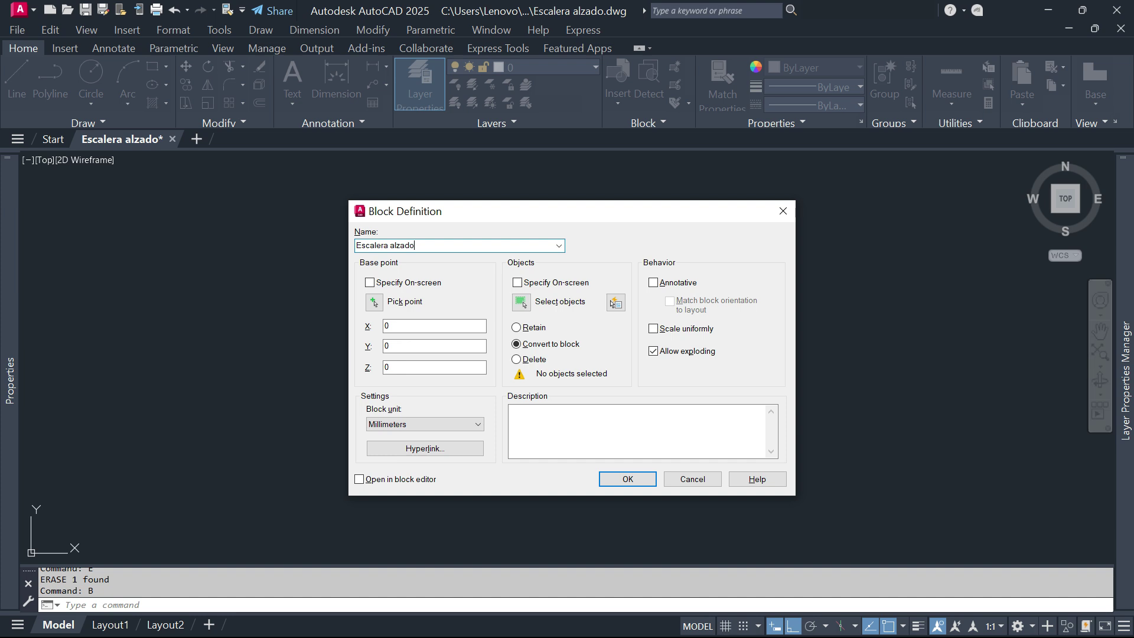
left_click(373, 303)
left_click(526, 378)
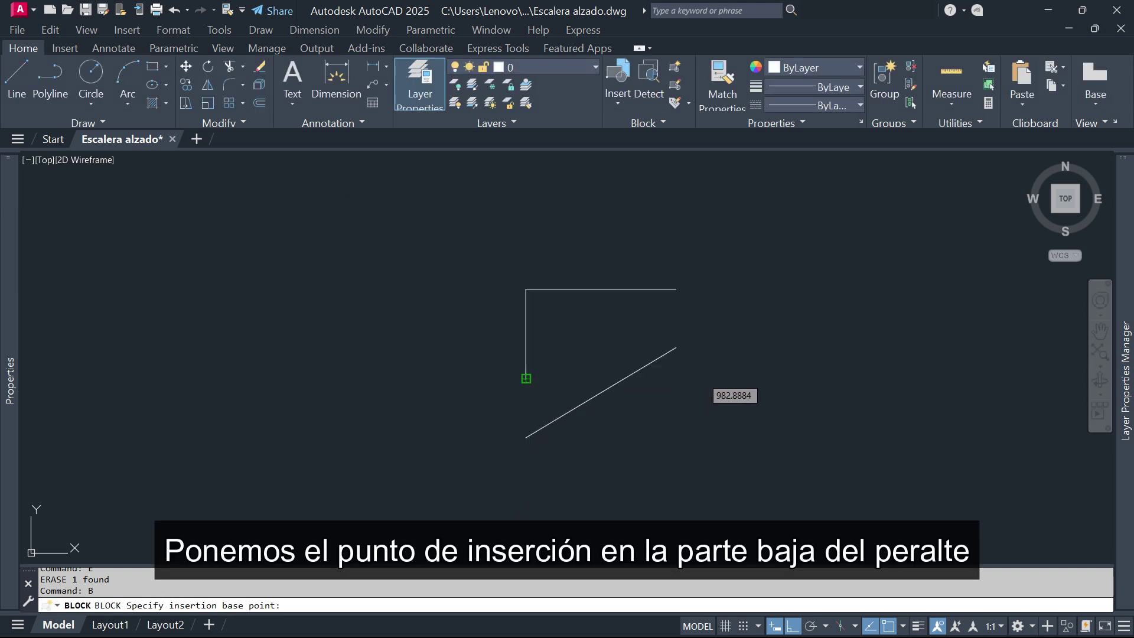
left_click(523, 306)
left_click(725, 234)
left_click(462, 468)
key("Return")
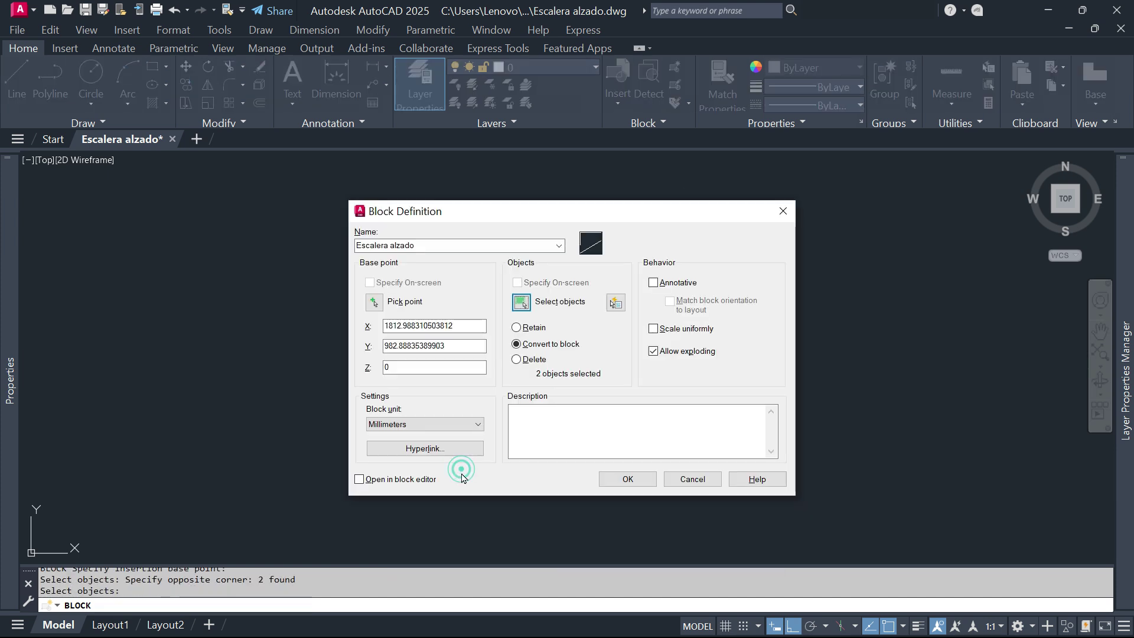
left_click(626, 480)
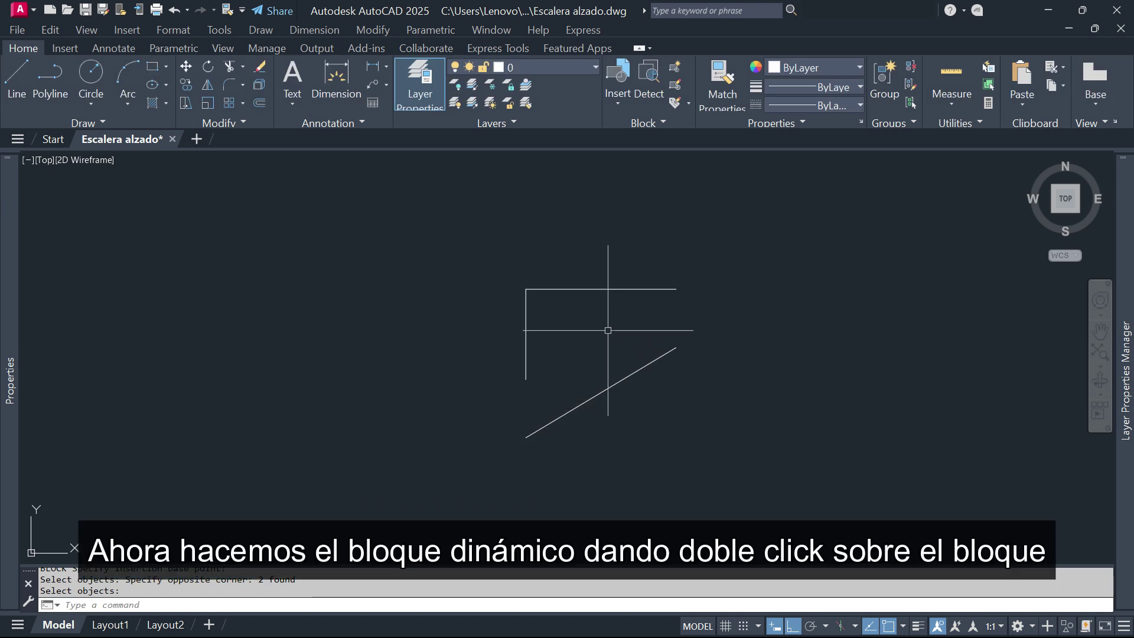
Open the Escalera alzado block in the Block Editor.
double_click(557, 289)
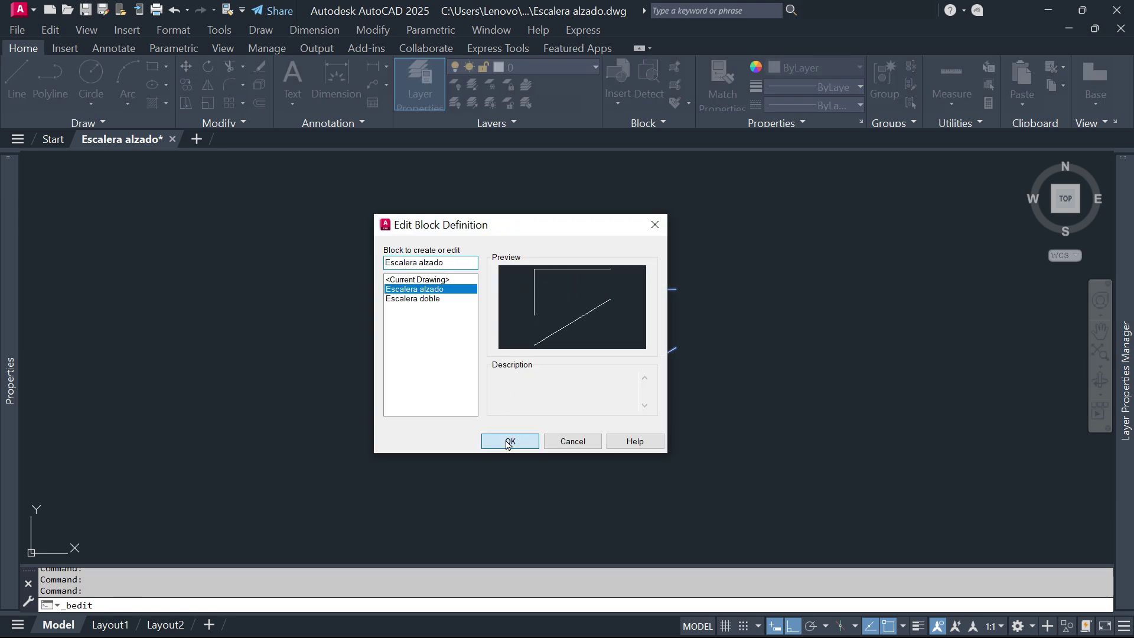
left_click(506, 442)
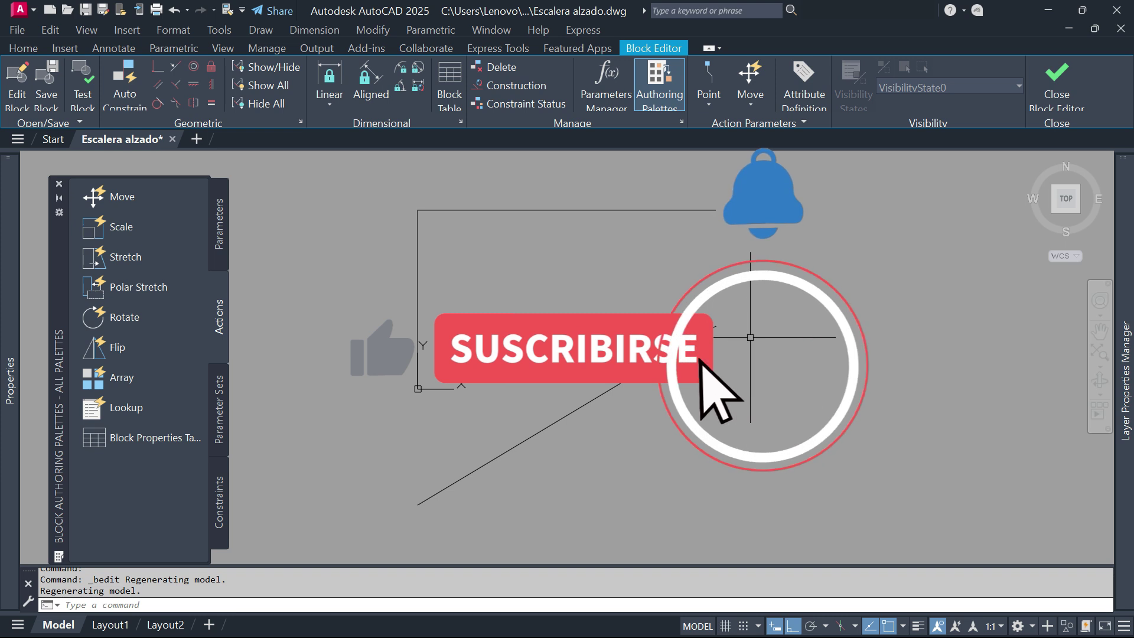
middle_click_drag(746, 313, 780, 327)
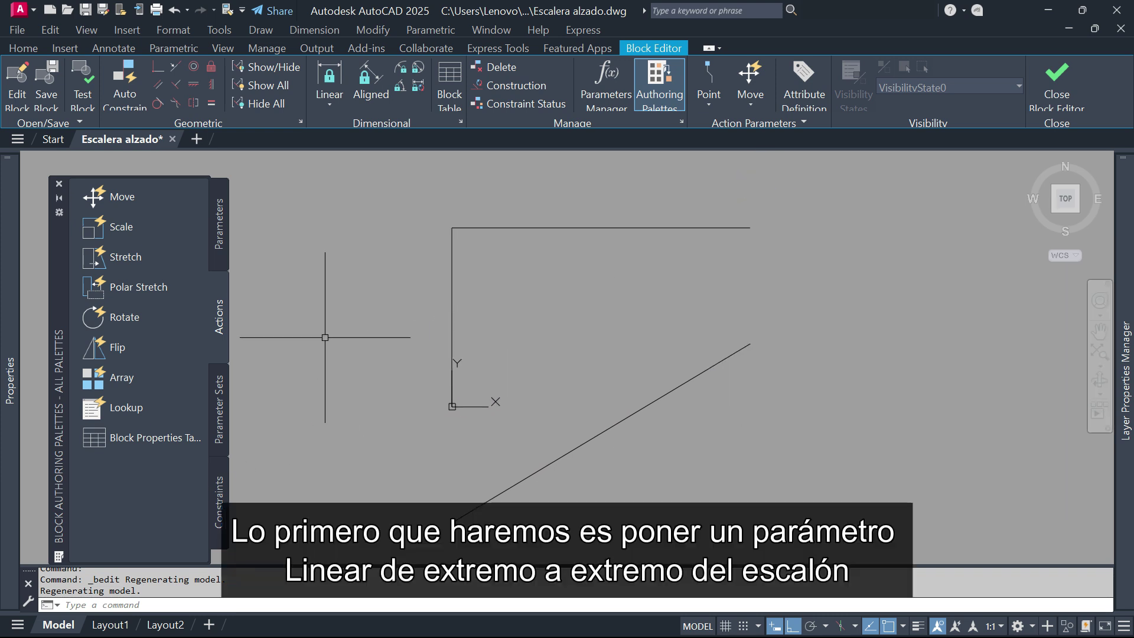
Add linear parameter Distance1 from the step's lower-left point to its top-right corner.
left_click(224, 258)
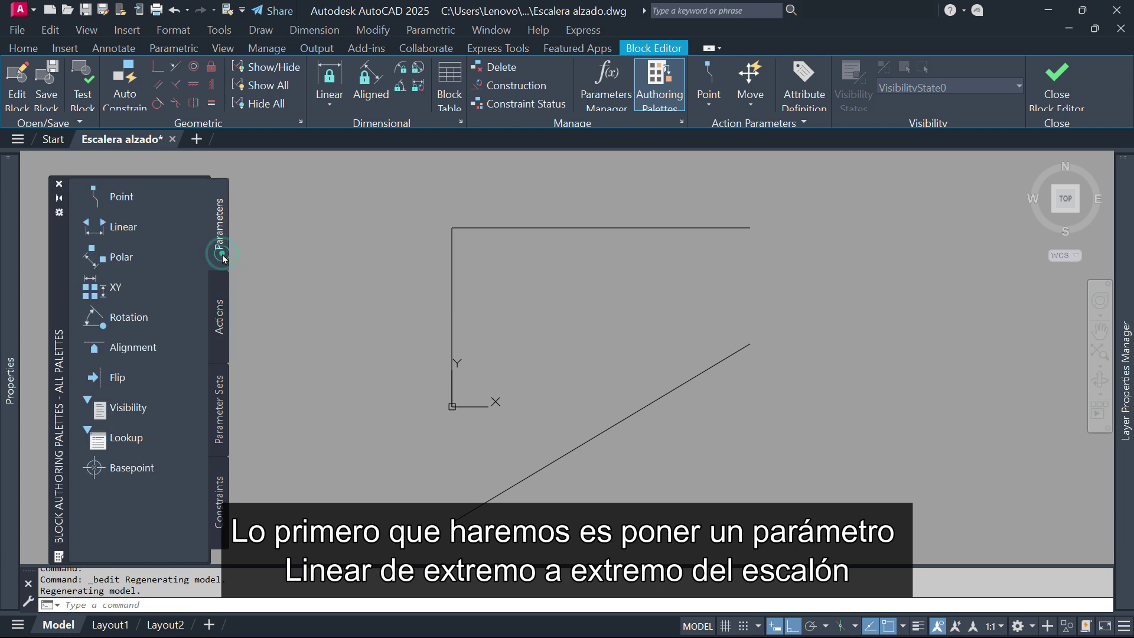
left_click(139, 230)
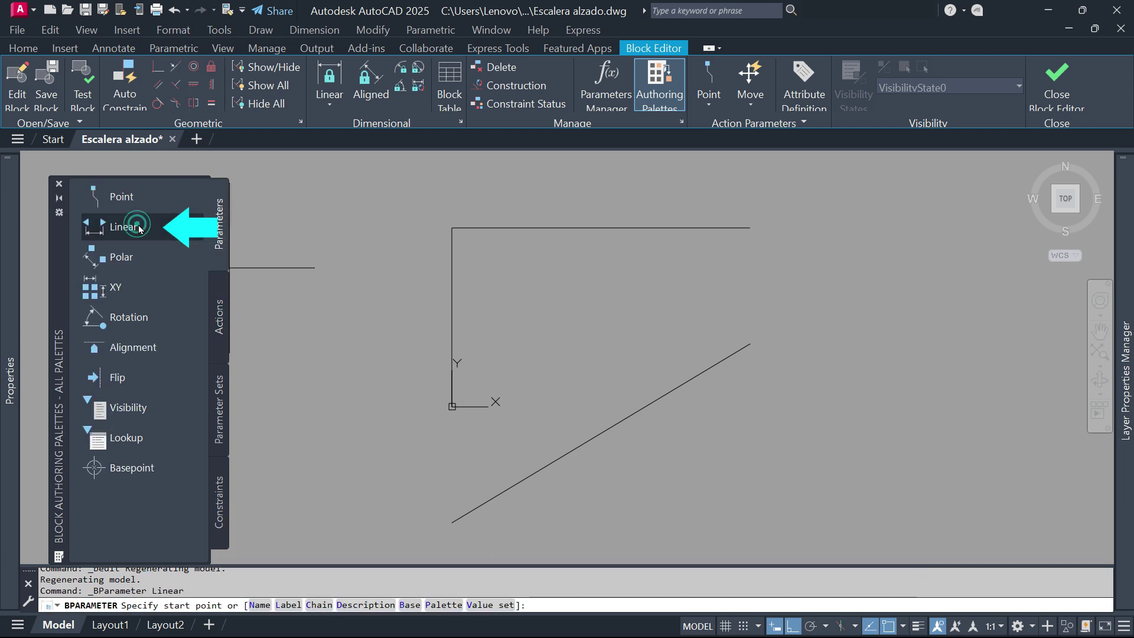
left_click(453, 406)
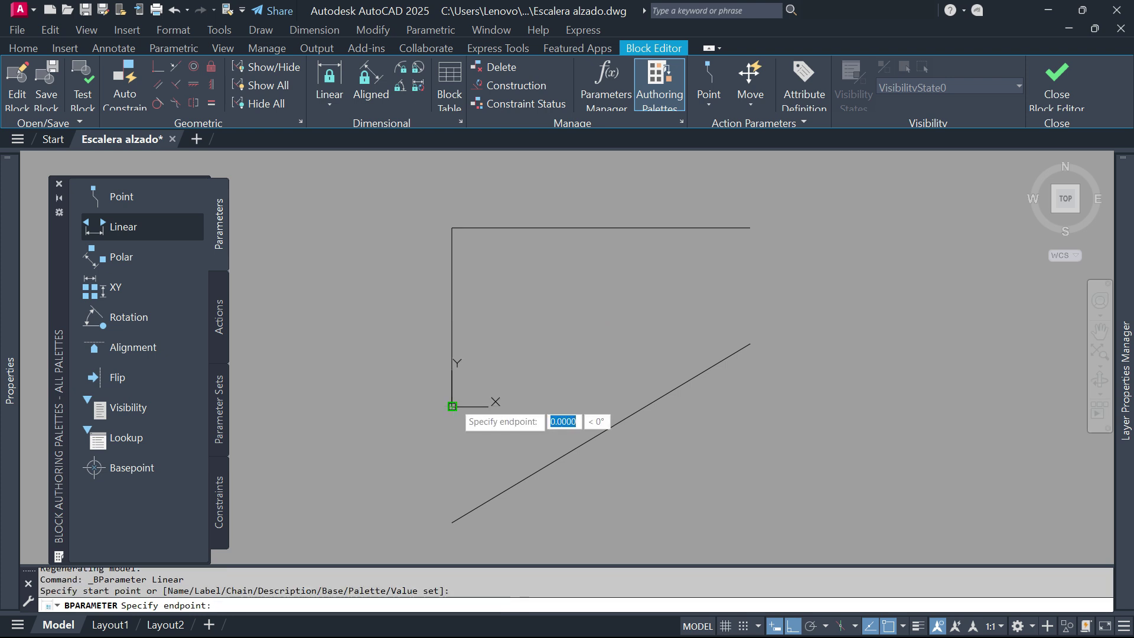
left_click(748, 229)
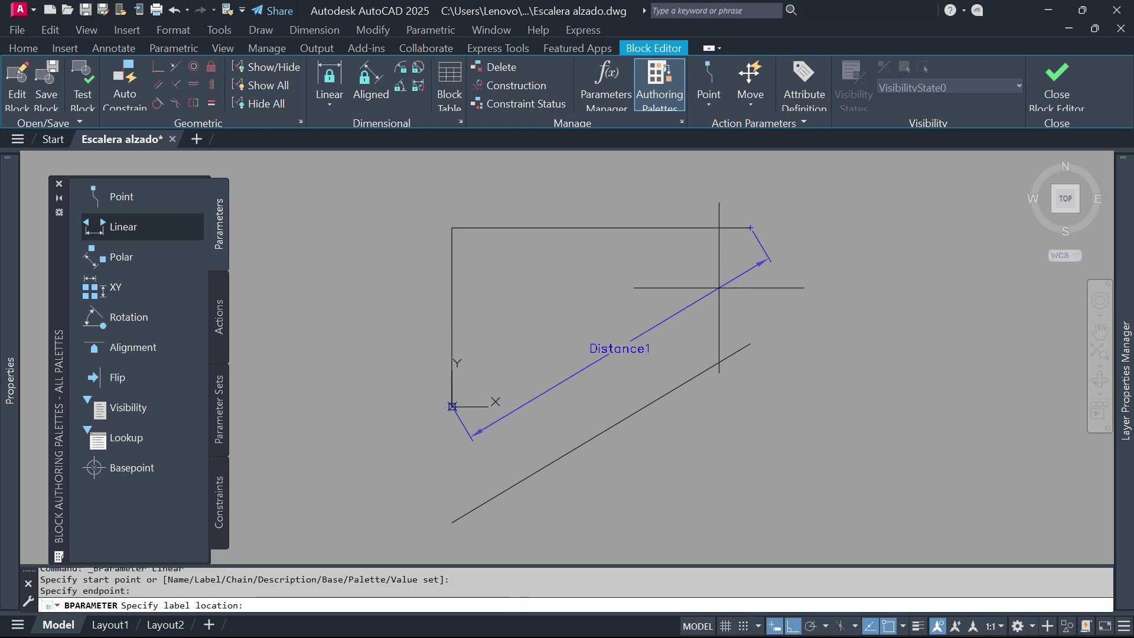
left_click(718, 288)
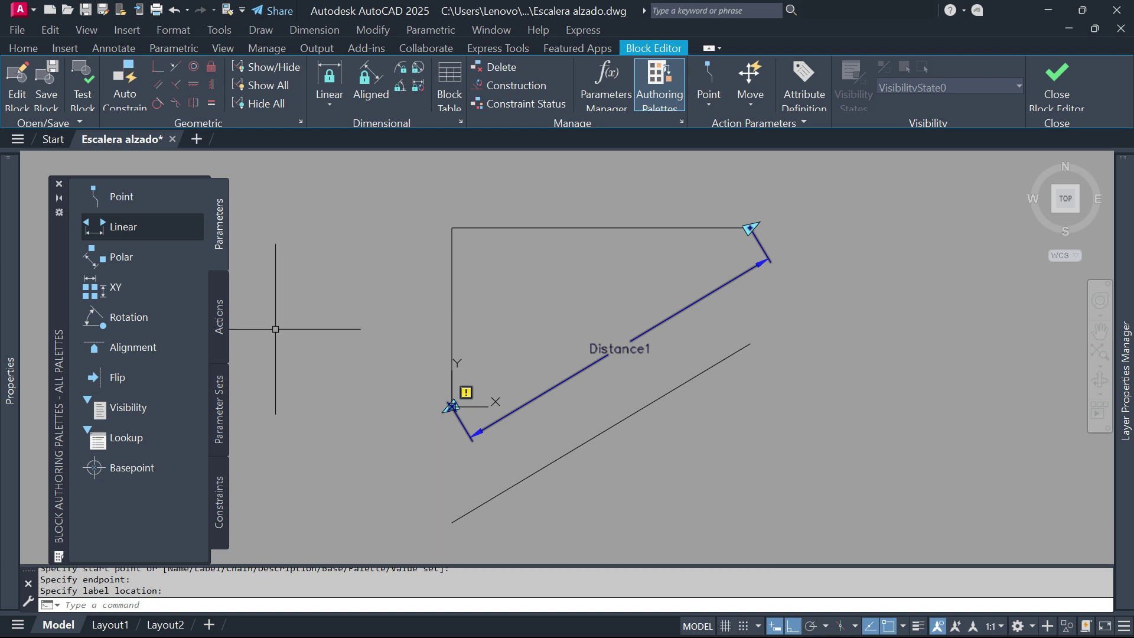
left_click(221, 319)
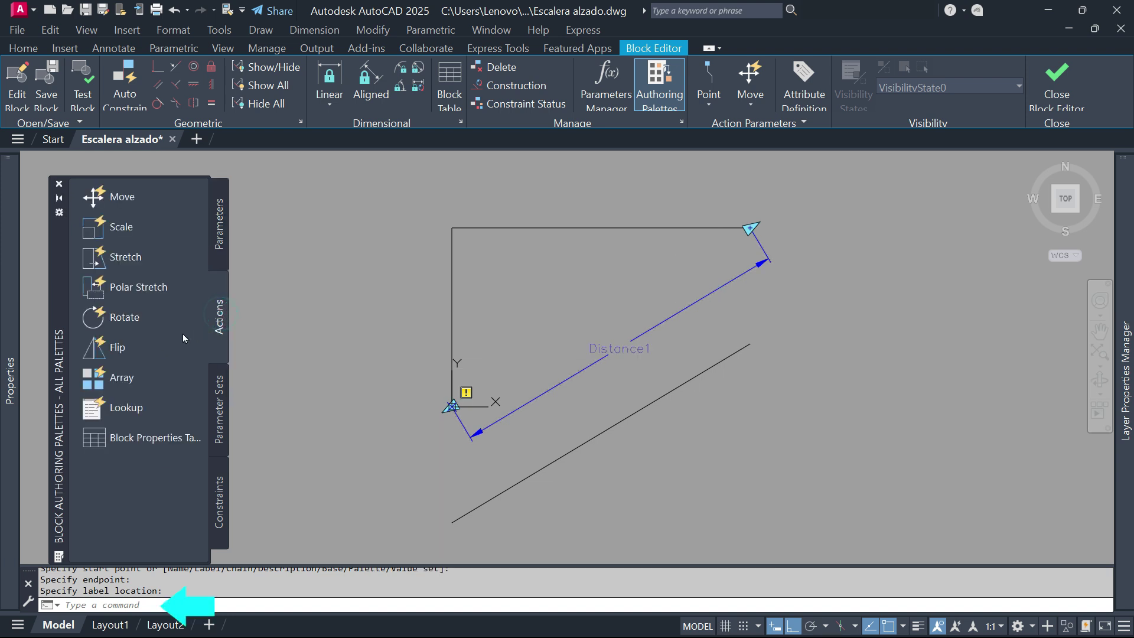
Add an array action on Distance1 repeating the step polyline, column spacing between its endpoints.
left_click(136, 381)
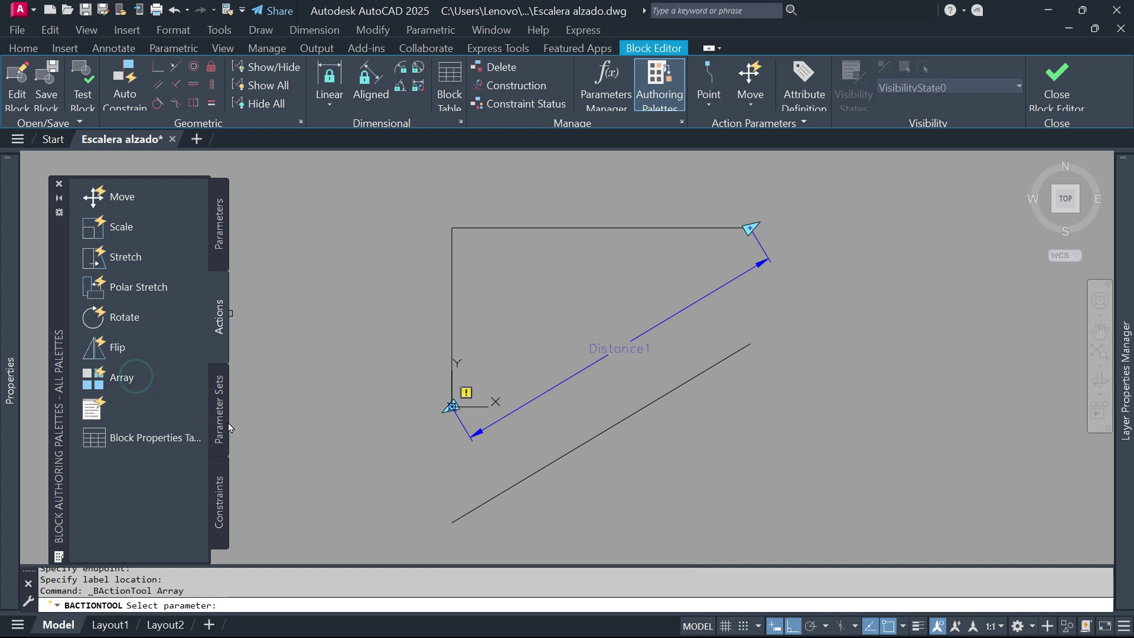
left_click(682, 309)
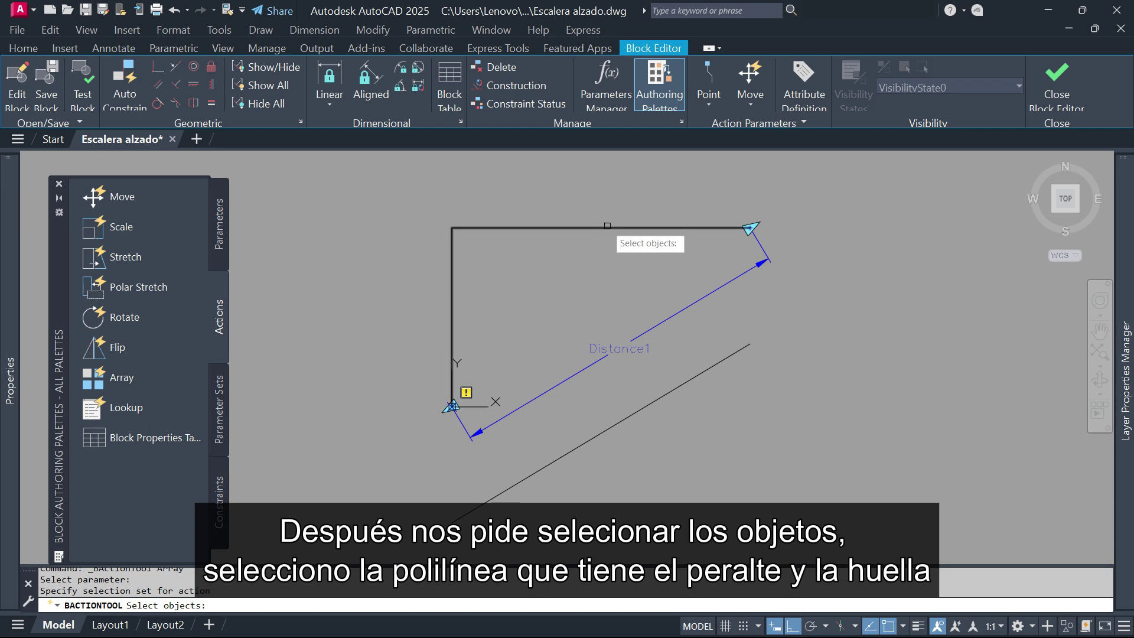
left_click(607, 226)
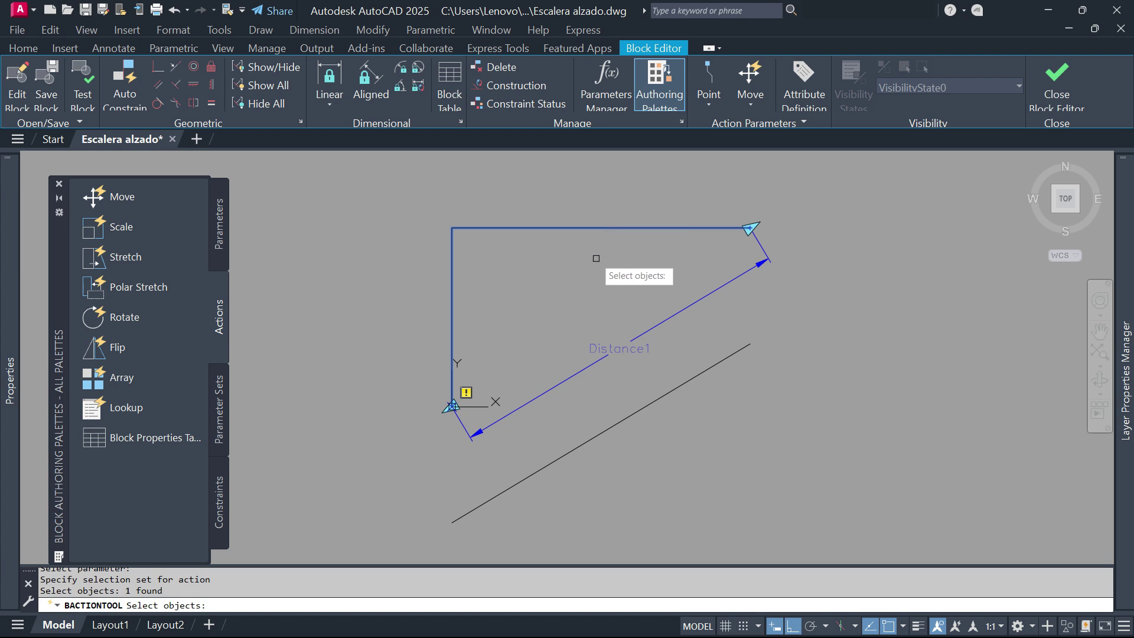
key("Return")
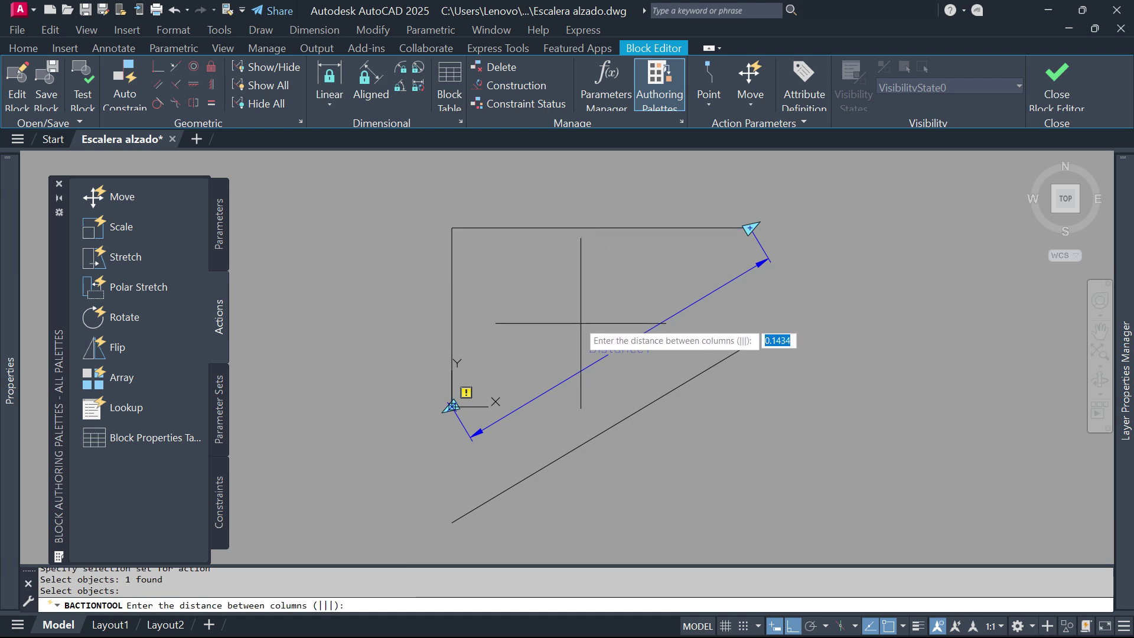
type("end")
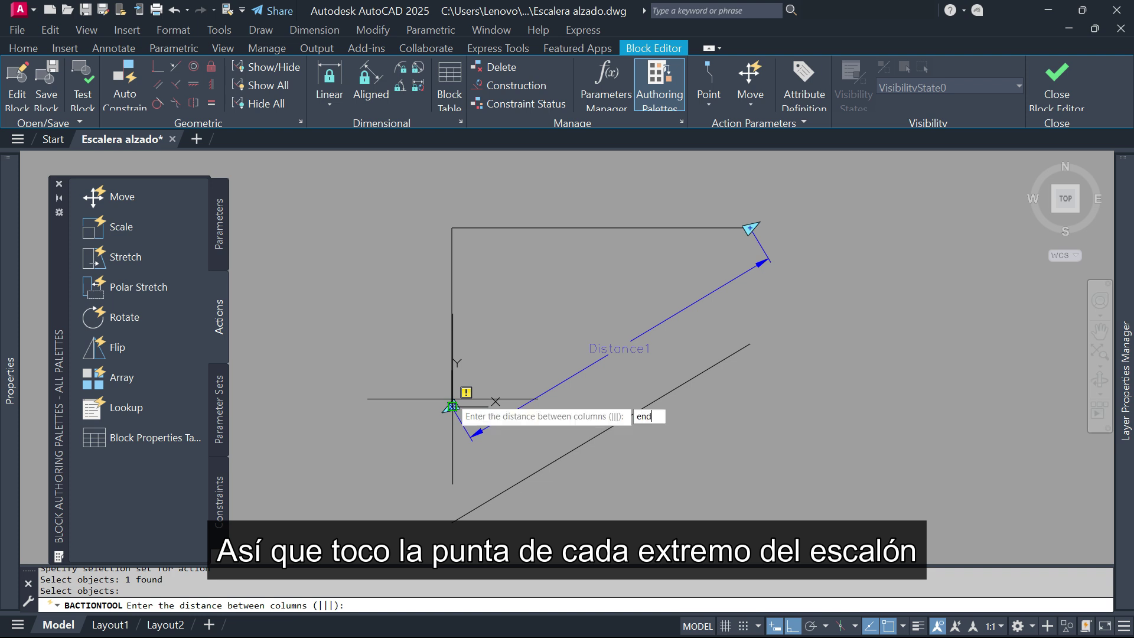
key("Return")
left_click(452, 406)
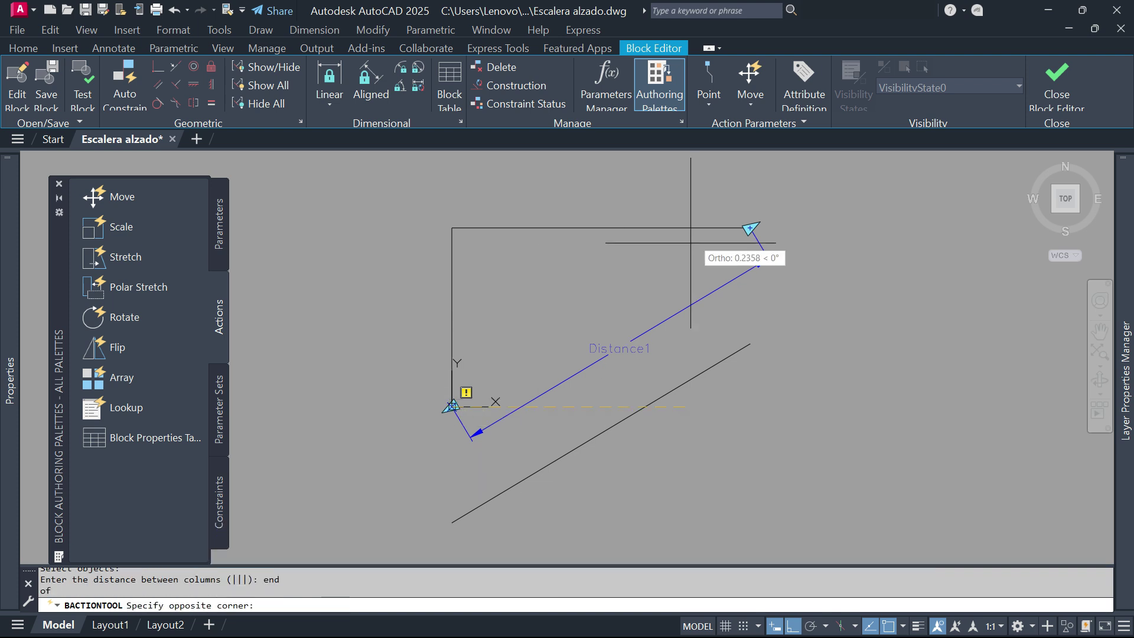
left_click(743, 227)
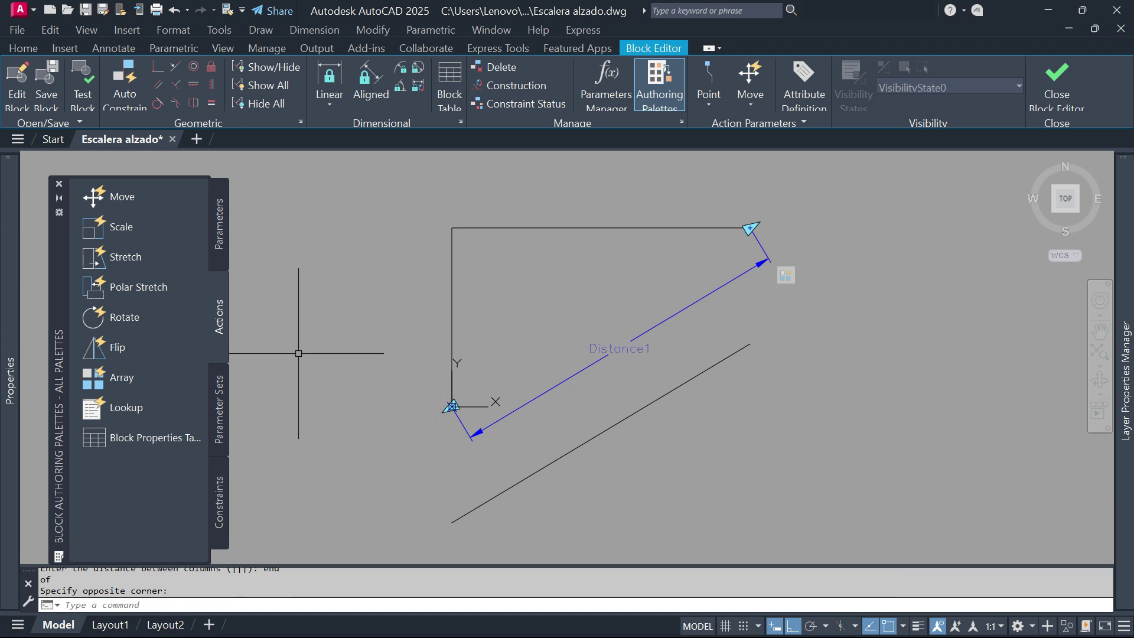
left_click(218, 236)
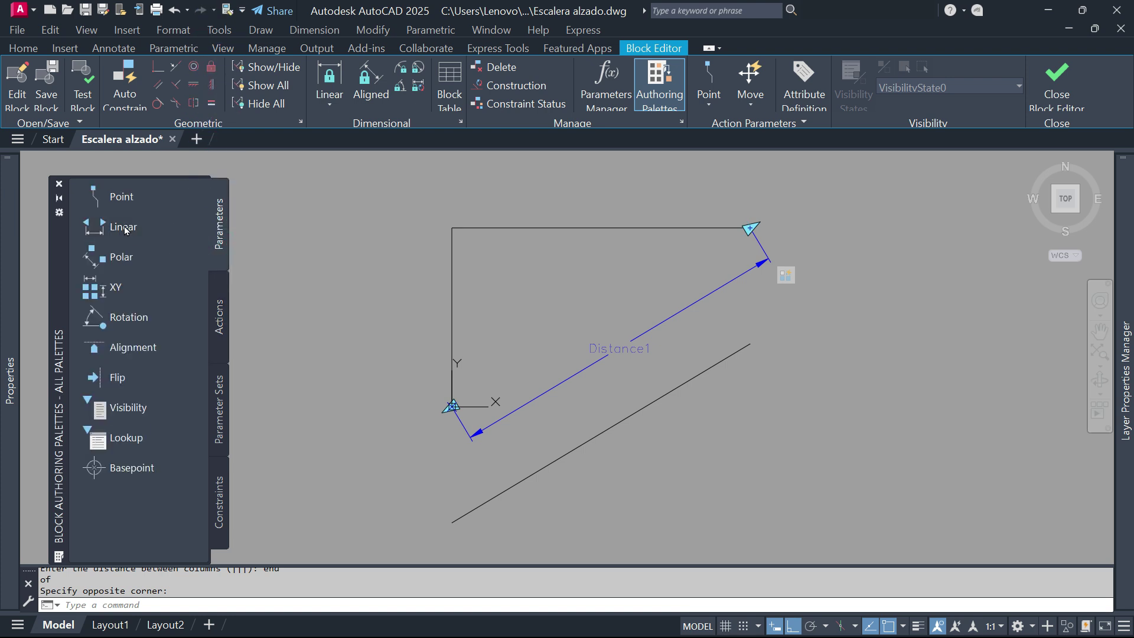
Add linear parameter Distance2 between the slab line's two endpoints, label below it.
left_click(125, 229)
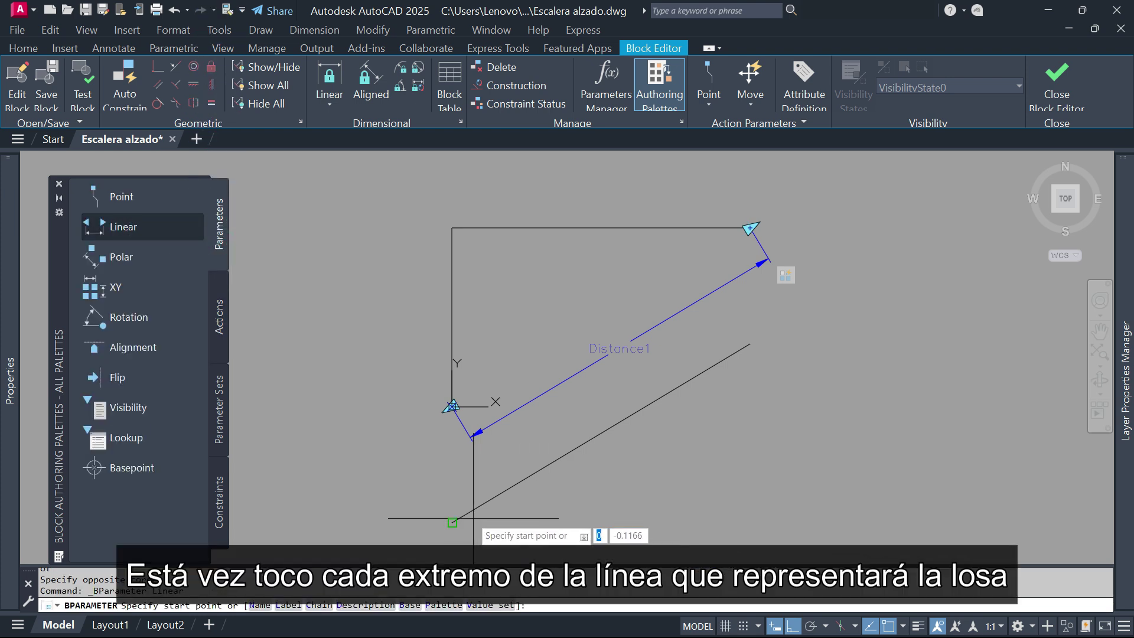
left_click(452, 522)
left_click(750, 344)
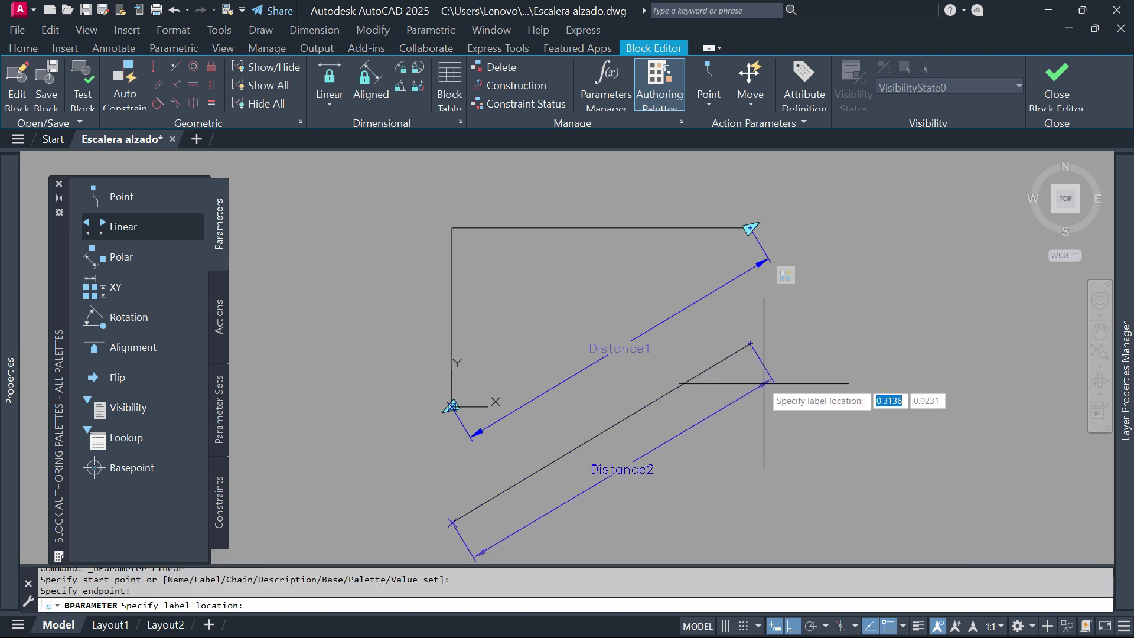
left_click(762, 384)
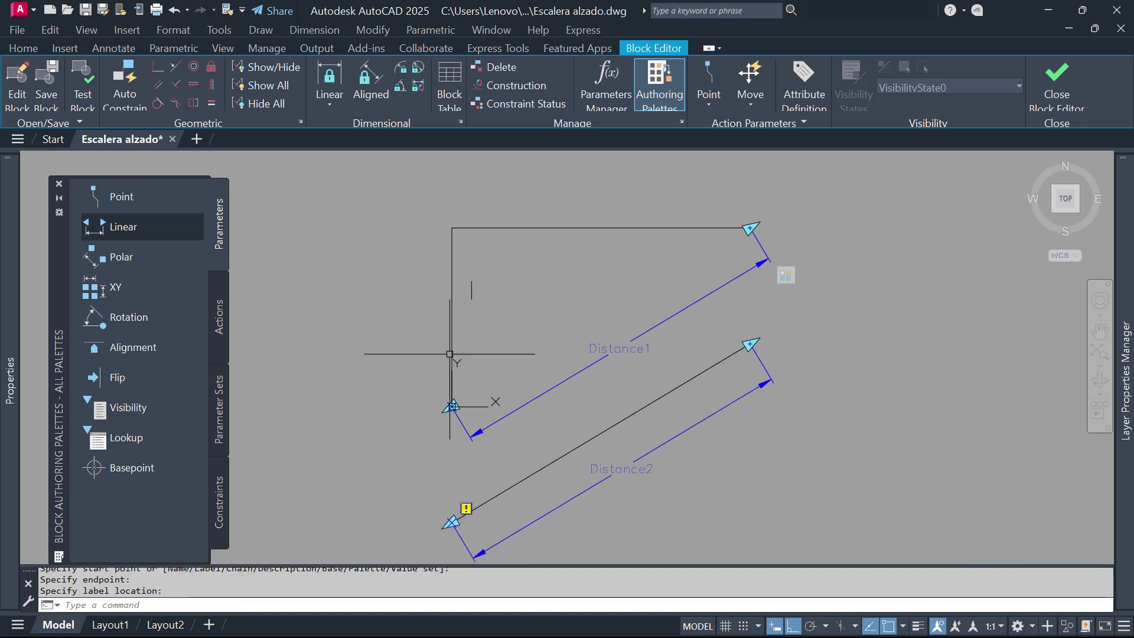
Add a stretch action on Distance2's upper-right point, framing the slab line's upper end.
left_click(218, 318)
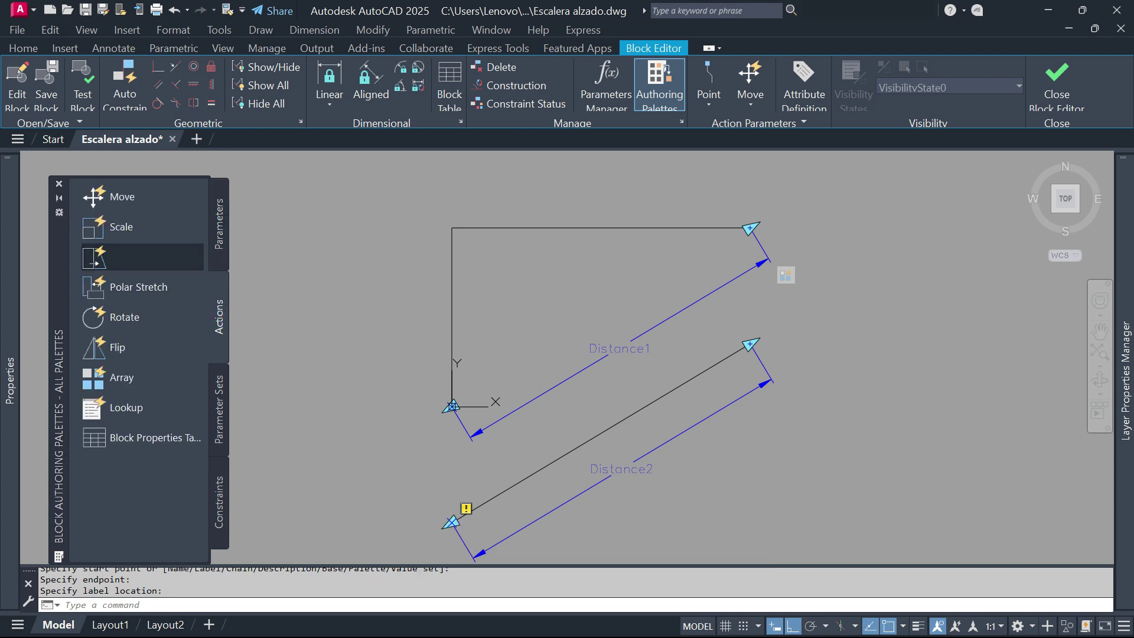
left_click(124, 257)
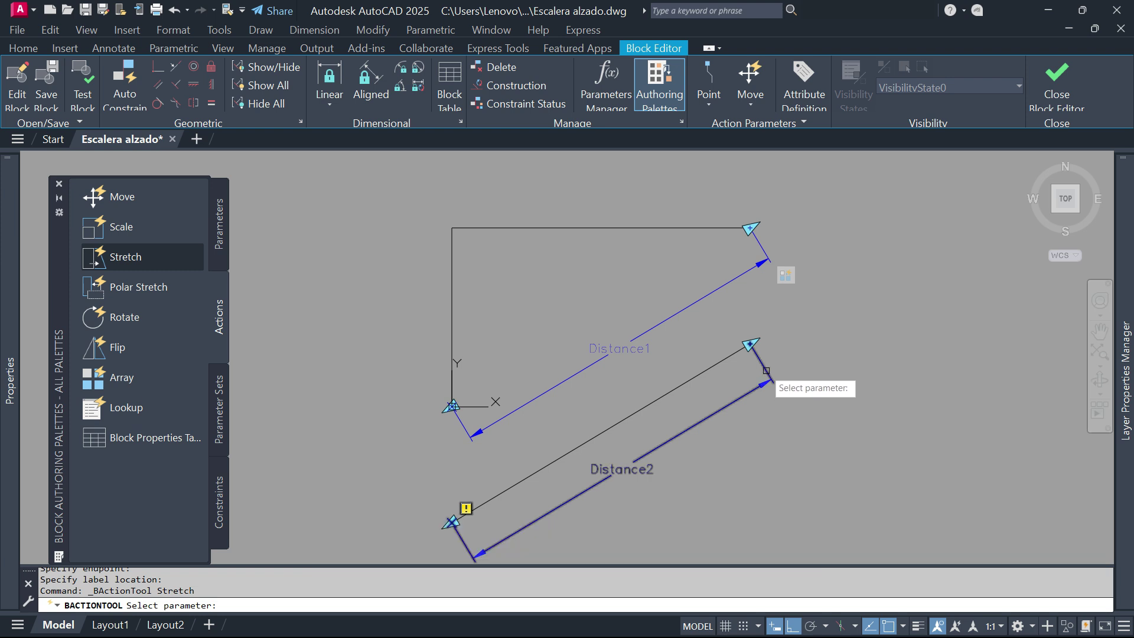
left_click(766, 371)
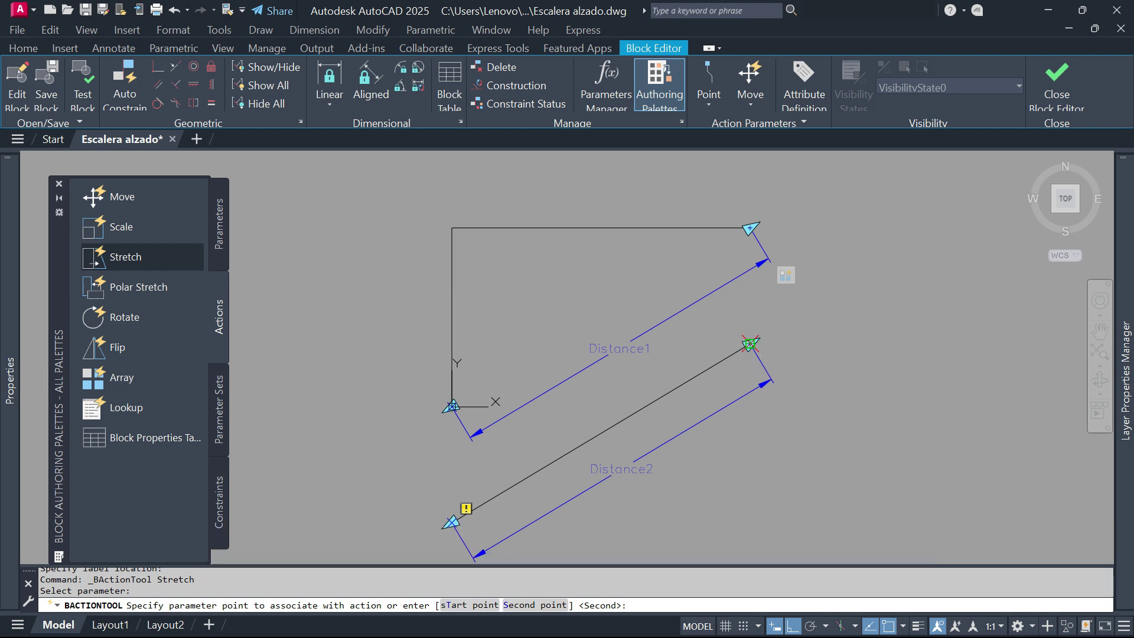
left_click(749, 344)
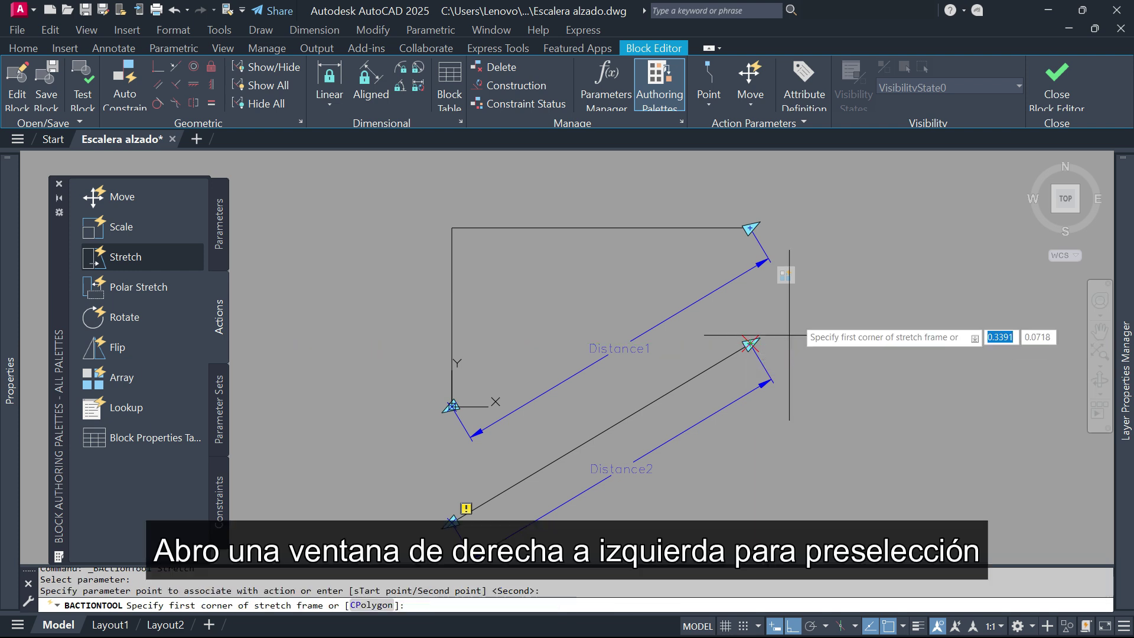
left_click(797, 314)
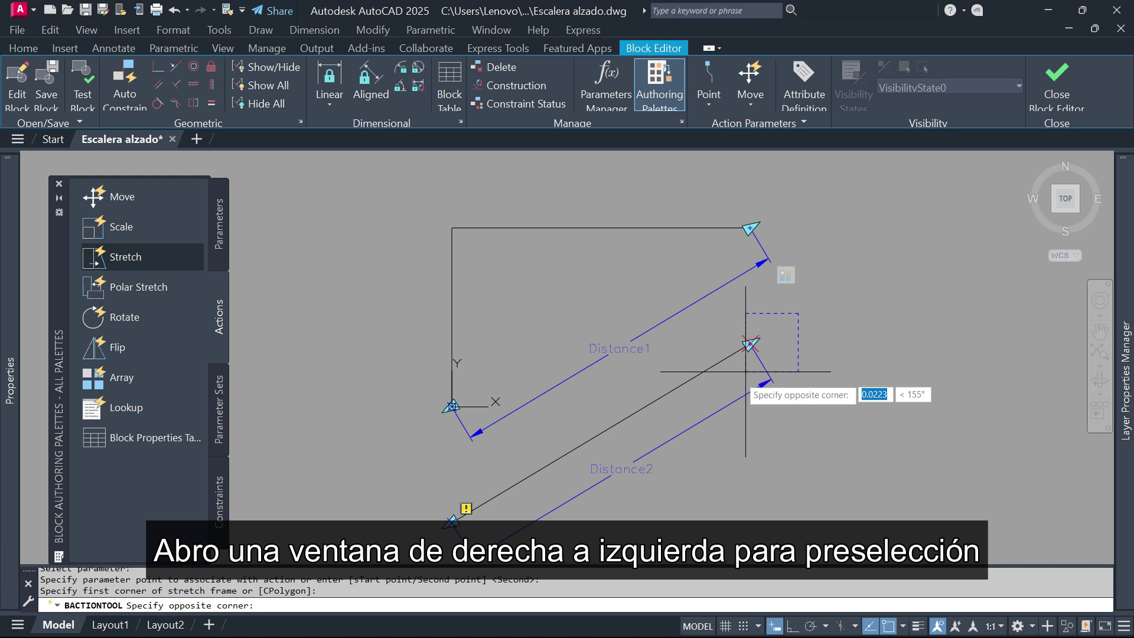
left_click(712, 392)
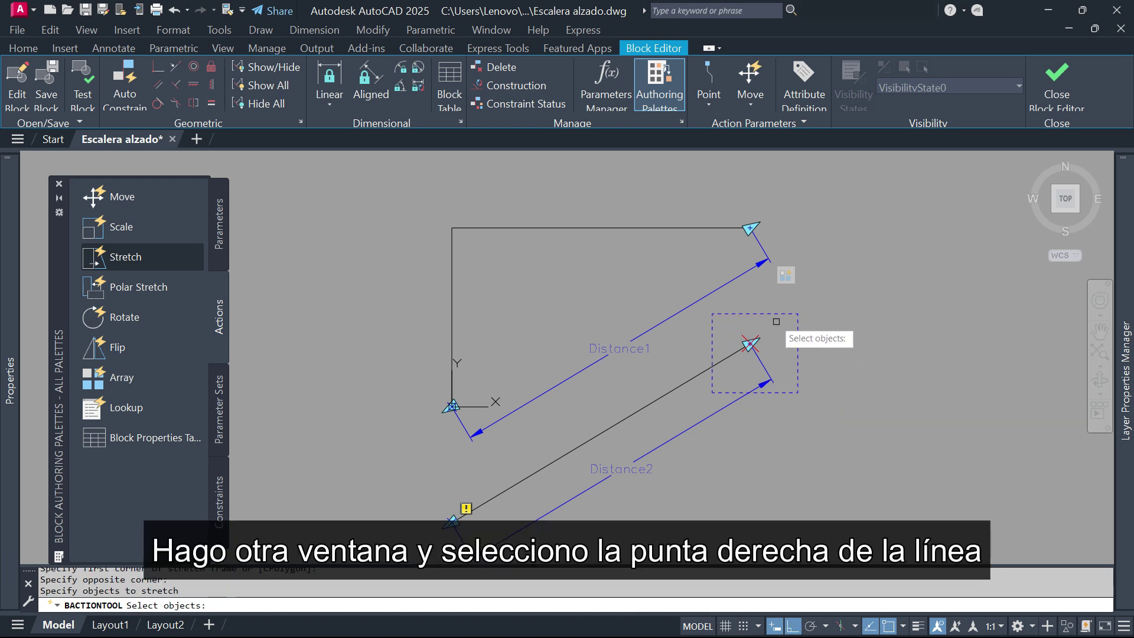
left_click(735, 365)
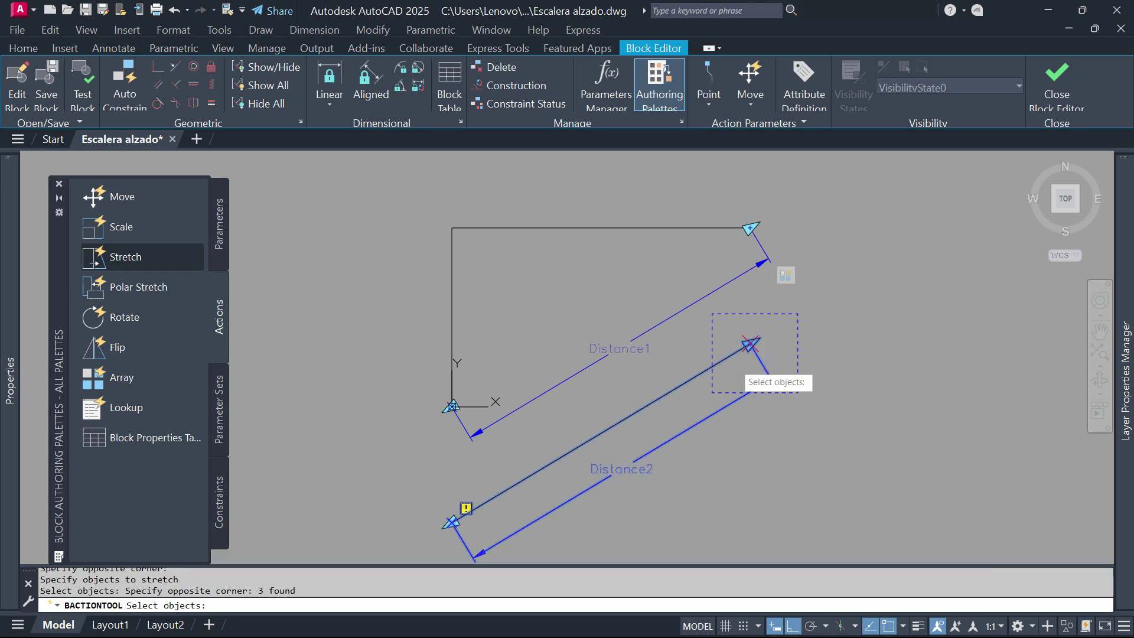
key("Return")
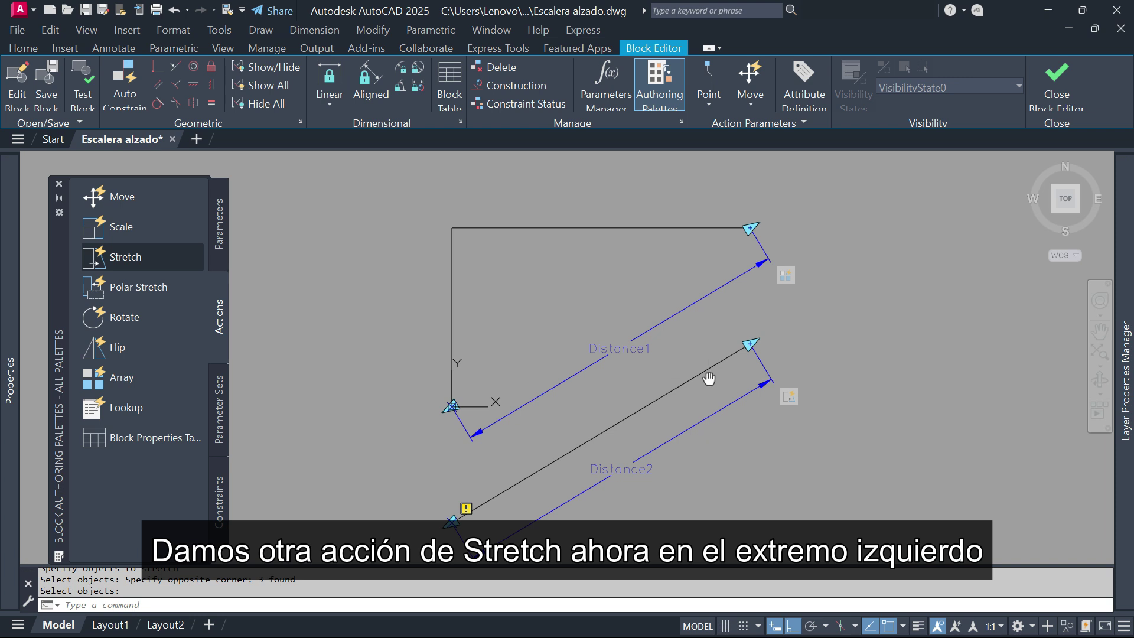
middle_click_drag(708, 379, 761, 332)
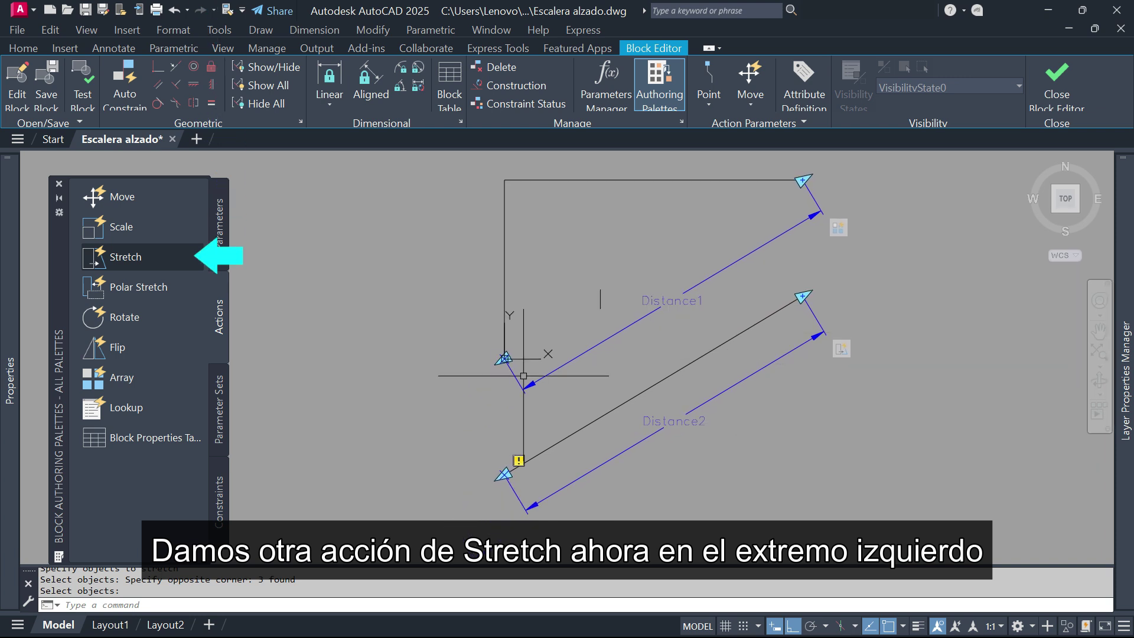
Add a second Distance2 stretch action at its lower-left point, selecting the slanted line and arrows.
left_click(142, 257)
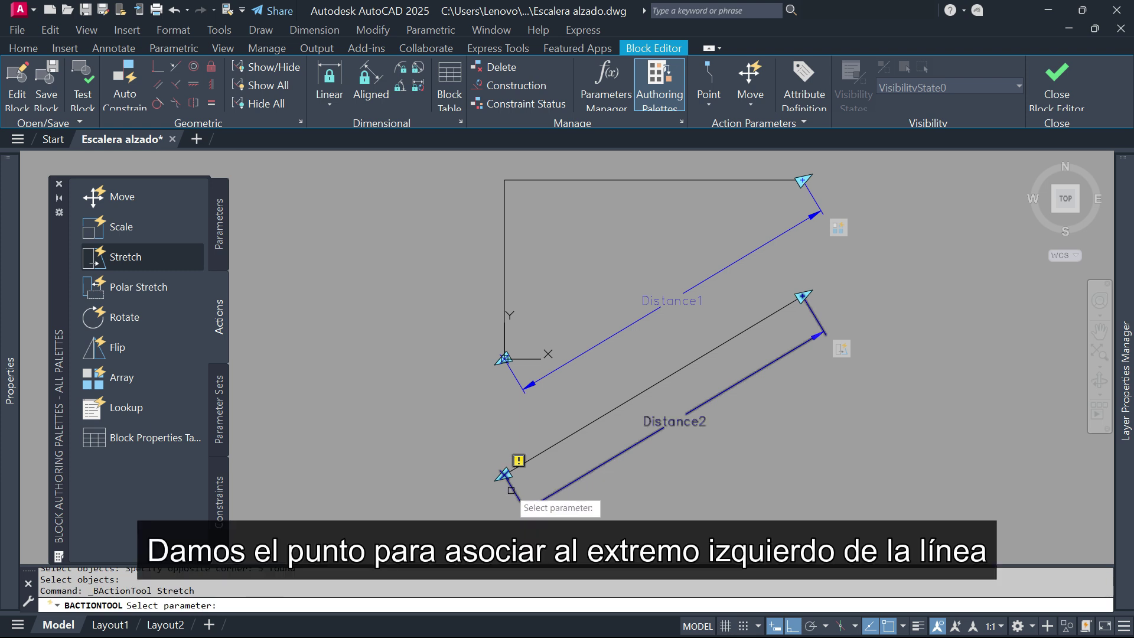
left_click(511, 490)
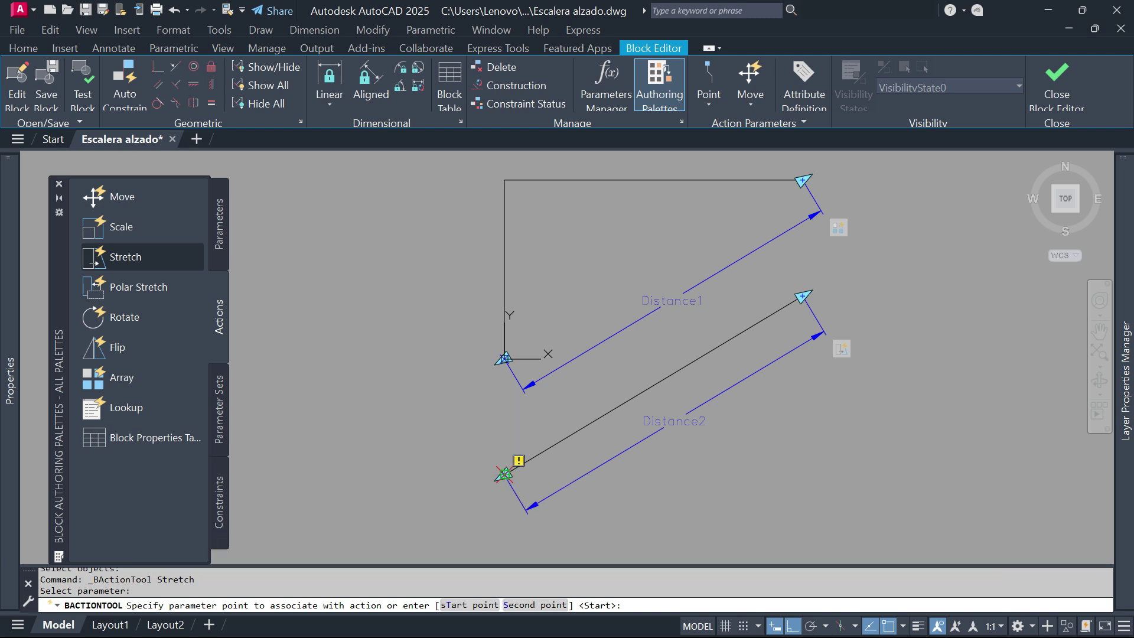
left_click(505, 474)
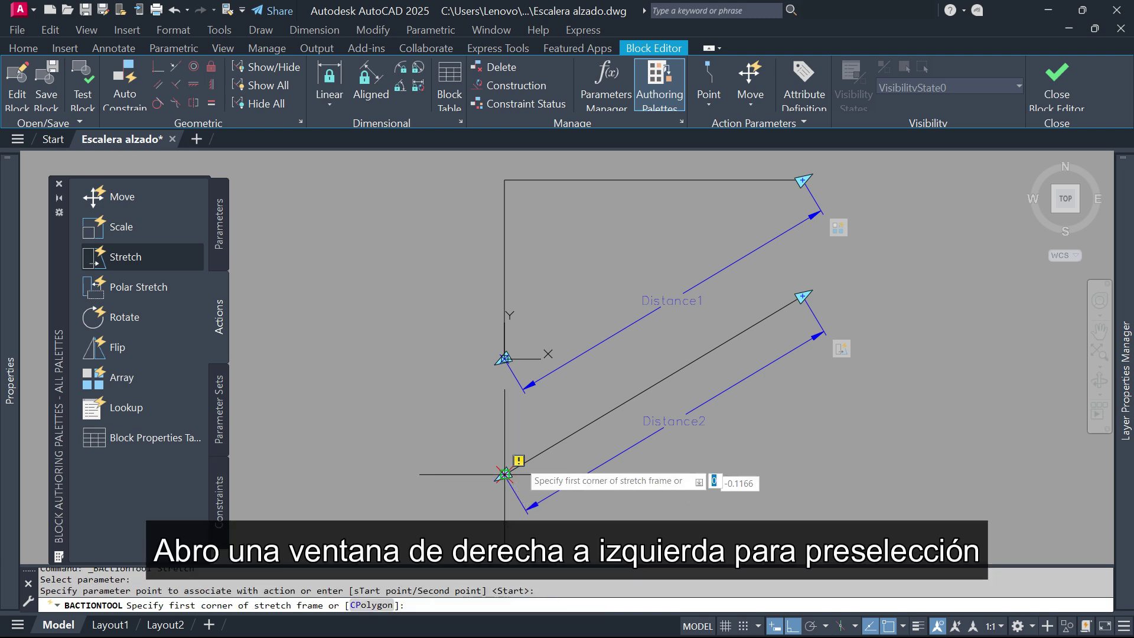
left_click(555, 412)
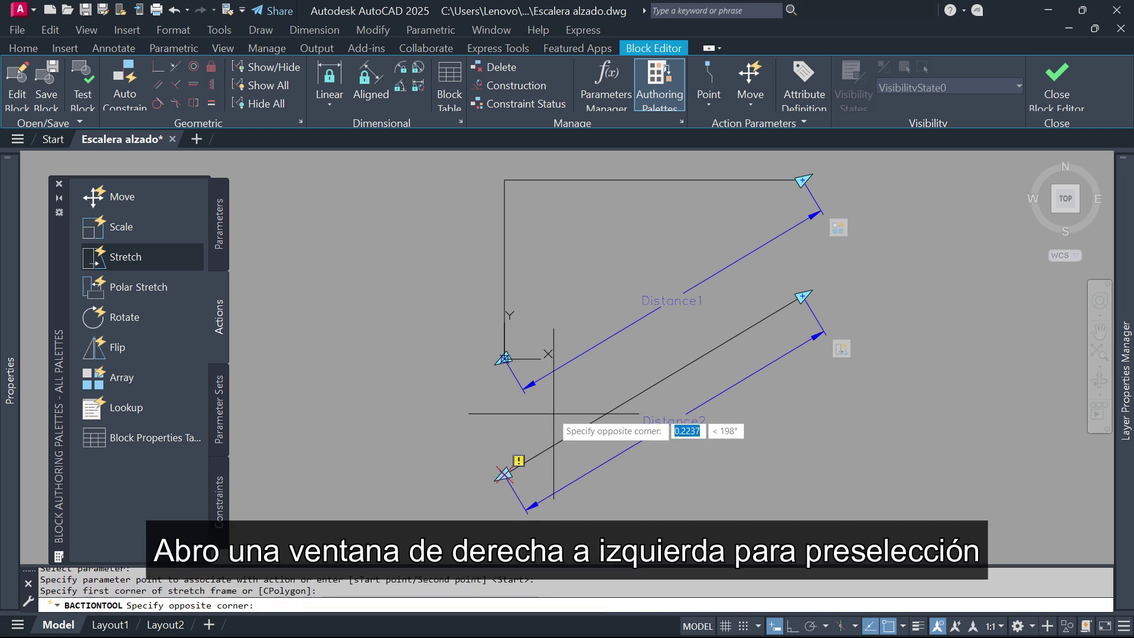
left_click(465, 511)
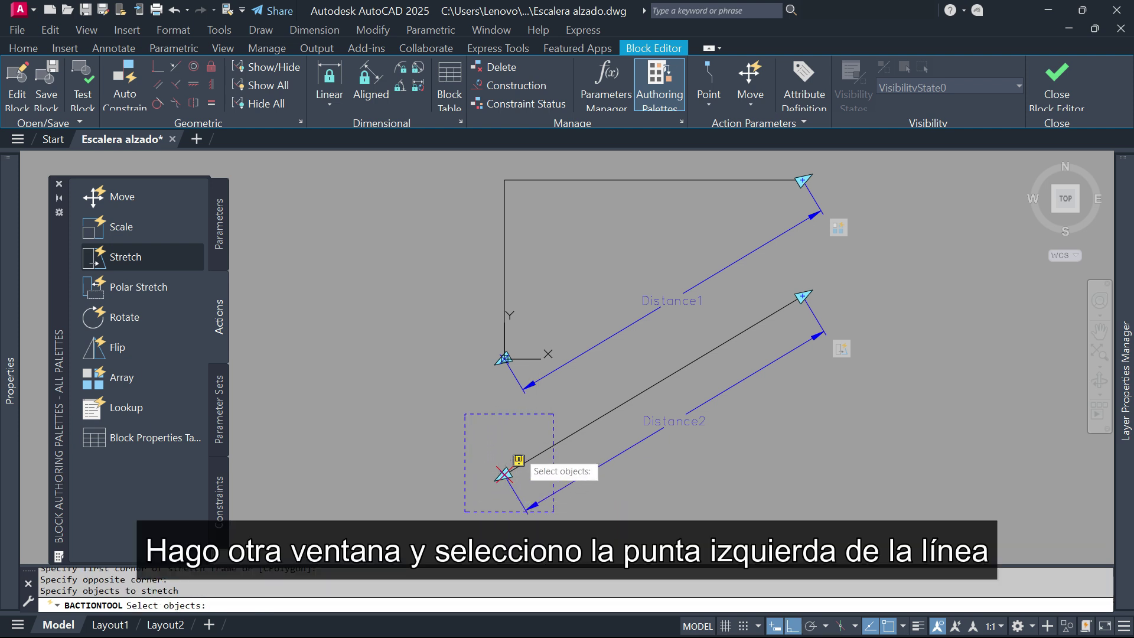
left_click(530, 434)
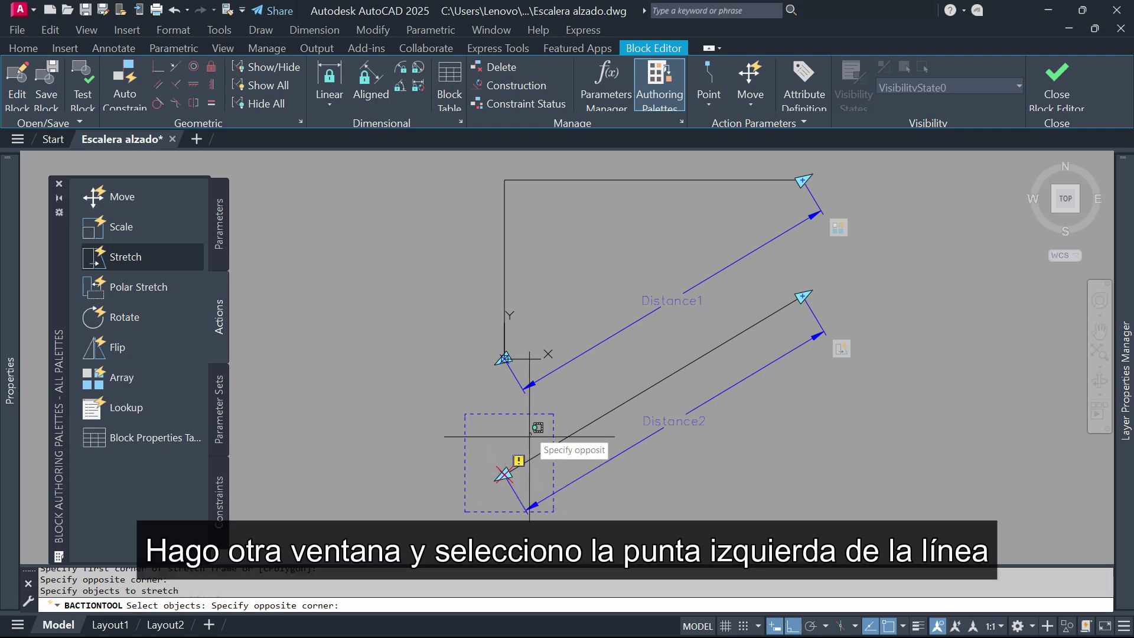
left_click(486, 491)
key("Return")
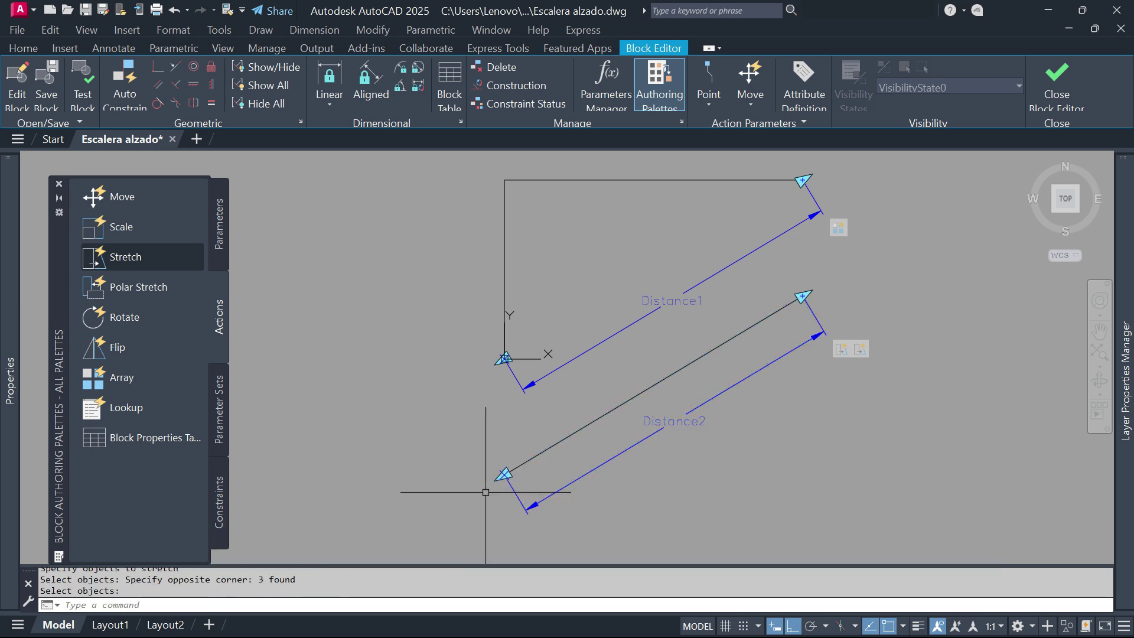
middle_click_drag(696, 442, 643, 477)
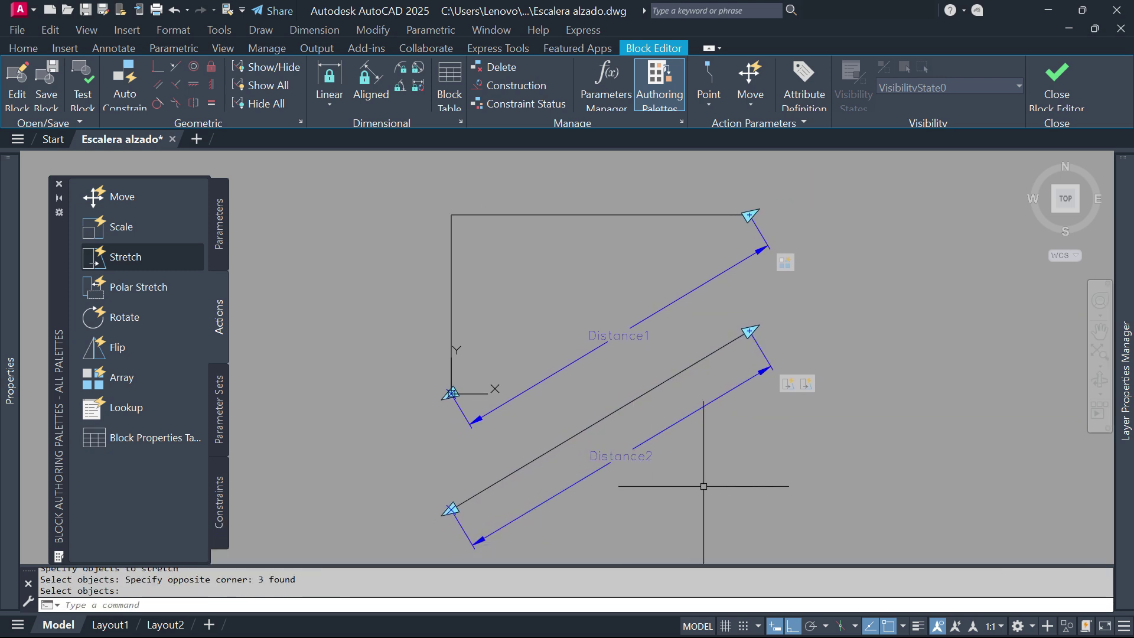
Close the Block Editor, saving the changes to Escalera alzado.
left_click(1054, 86)
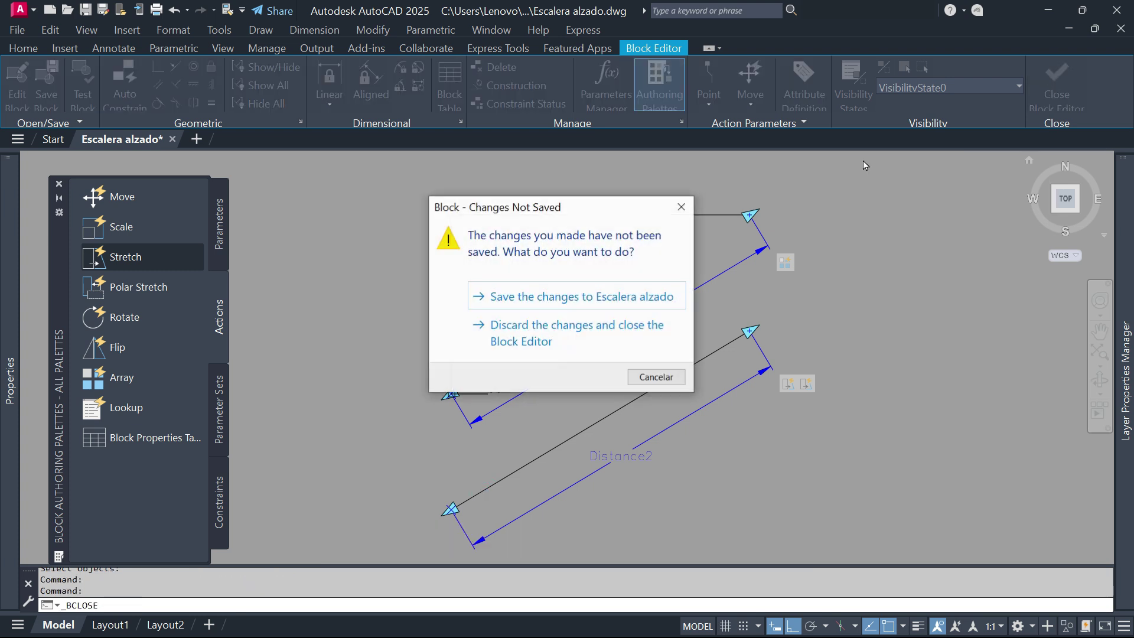
left_click(513, 296)
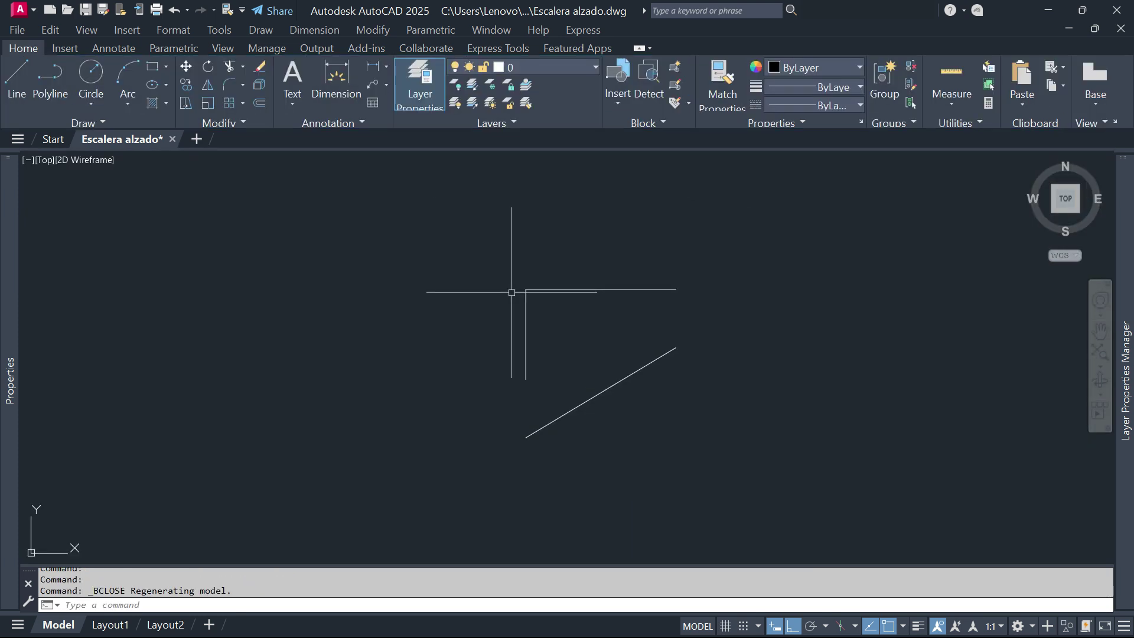
middle_click_drag(696, 342, 609, 379)
Stretch the block to three steps and extend its slab line along them, Ortho off.
left_click(614, 299)
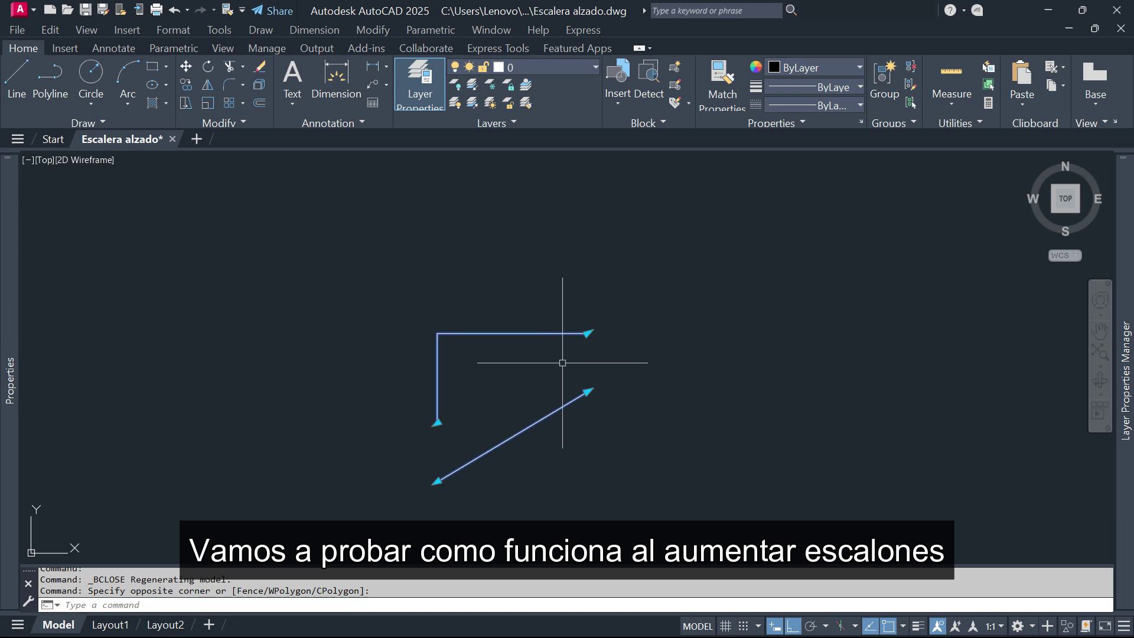
left_click(587, 333)
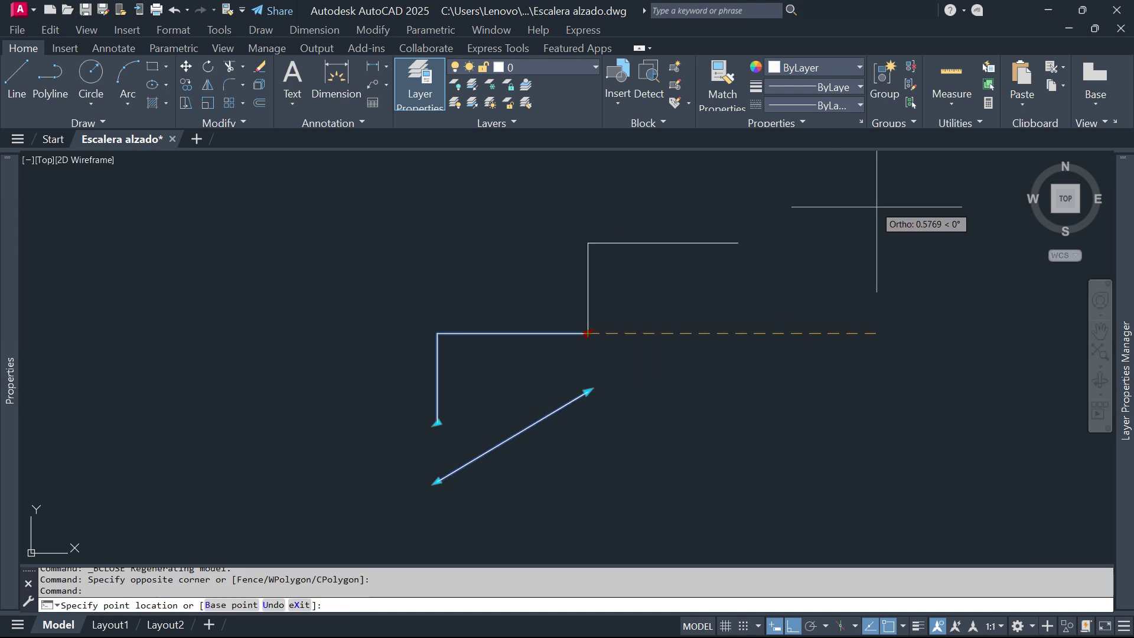
left_click(985, 192)
middle_click_drag(709, 375, 714, 417)
key("F8")
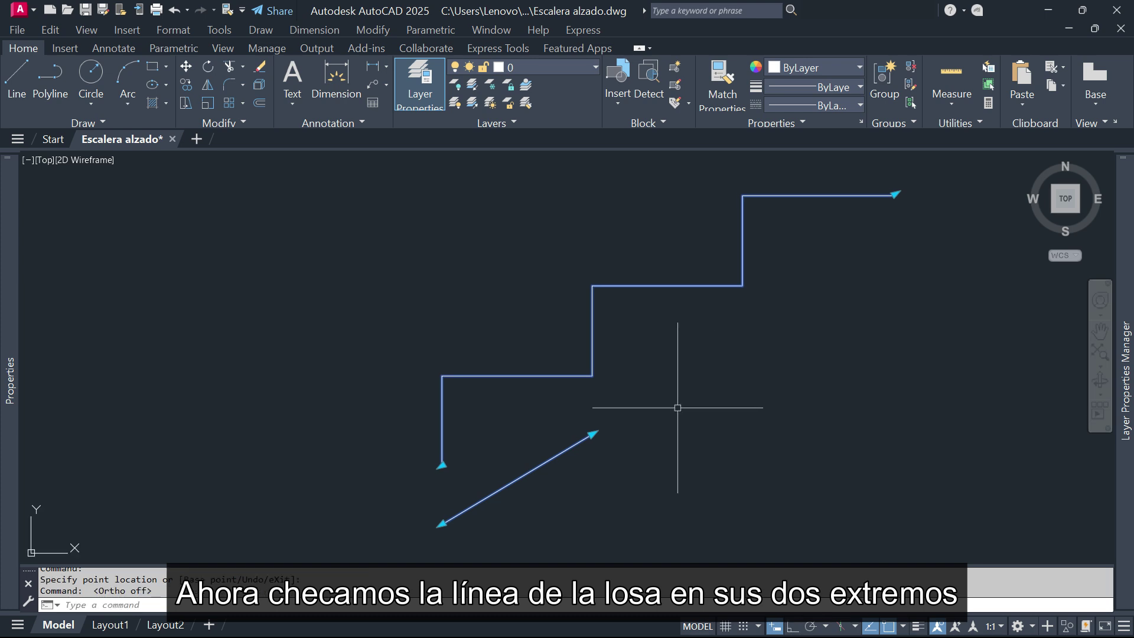
left_click(591, 436)
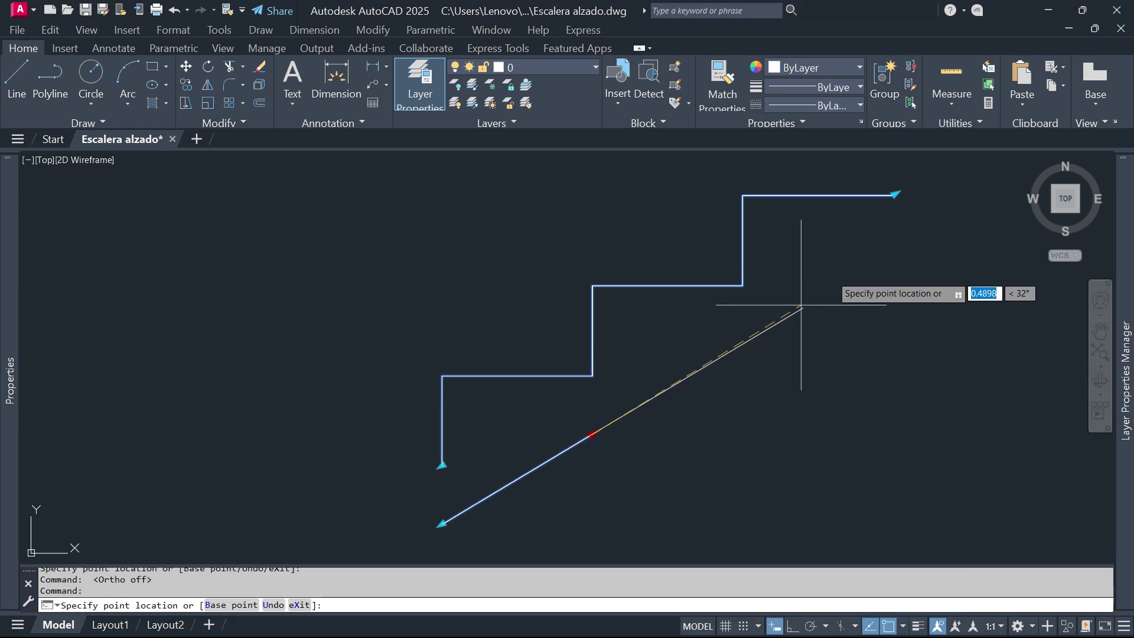
left_click(906, 234)
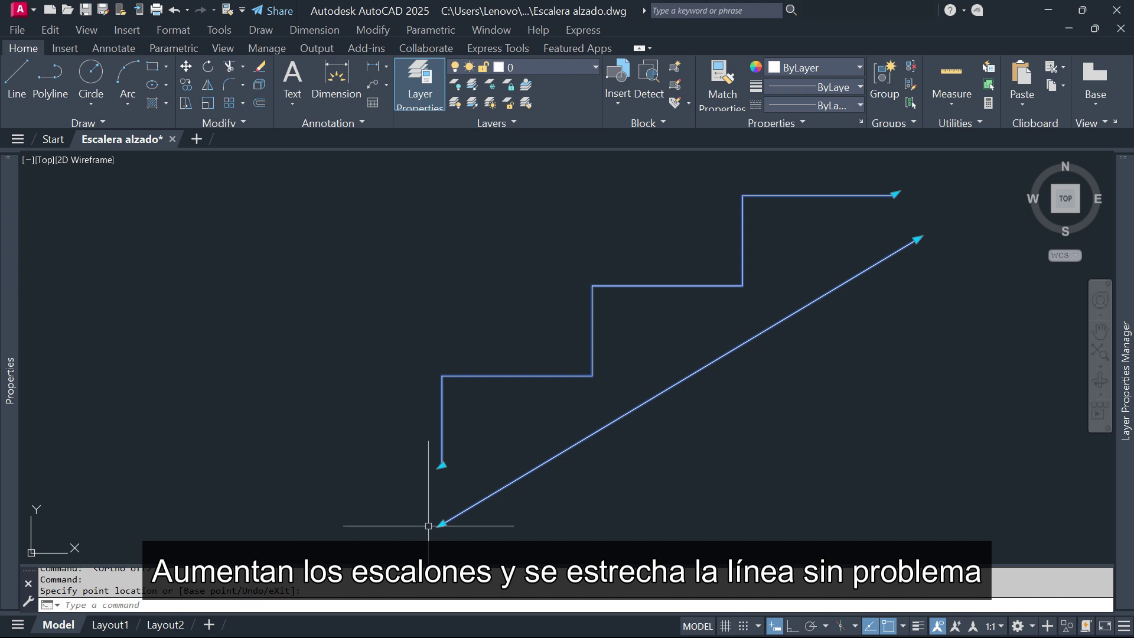
left_click(542, 464)
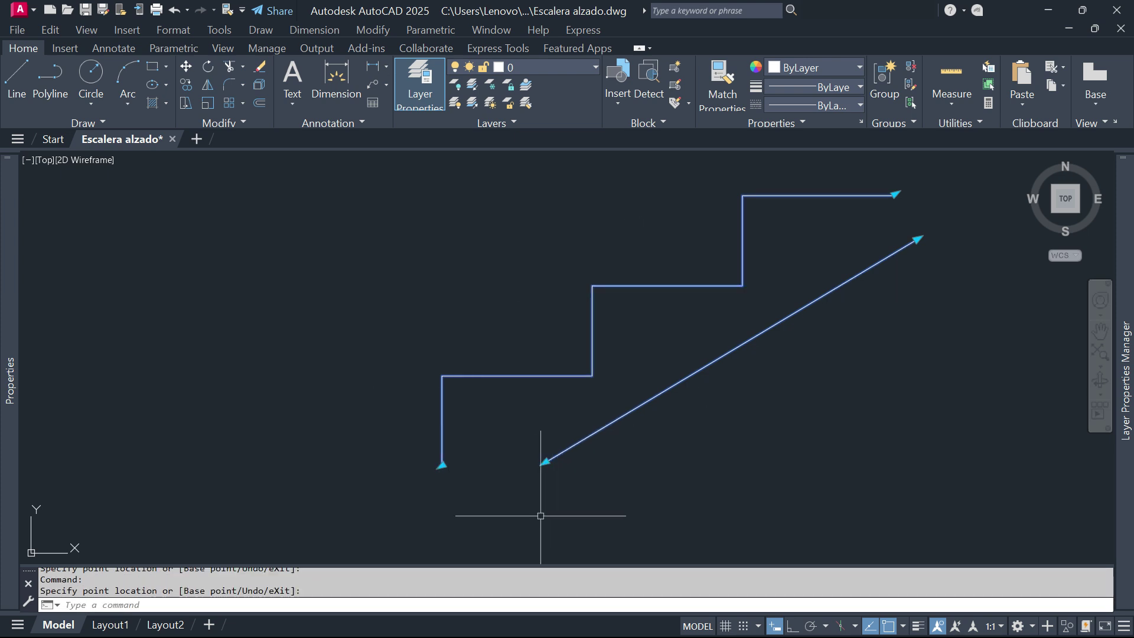
Place the stair block on the floor slab and set the slab line's lower end on it.
scroll(572, 384, "down", 4)
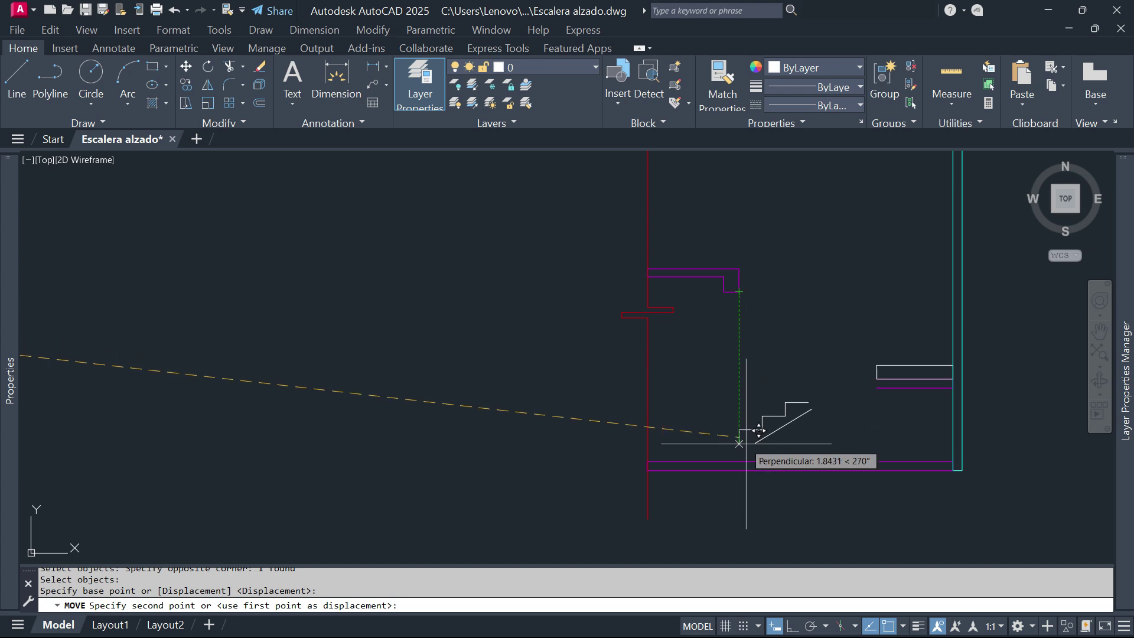
left_click(738, 461)
scroll(723, 463, "up", 3)
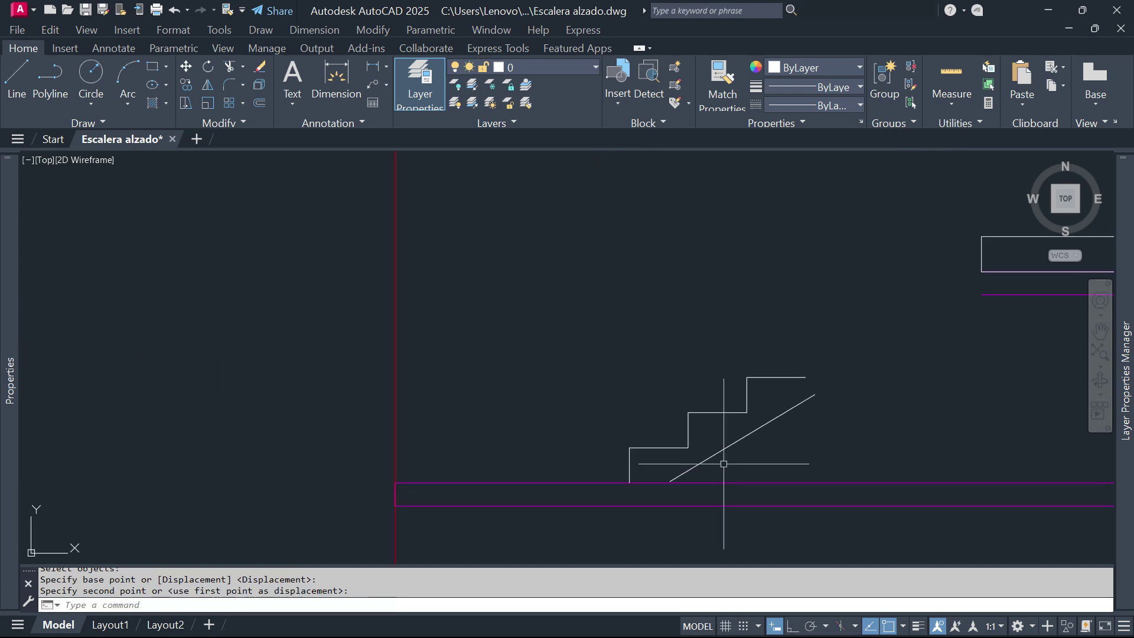
scroll(736, 471, "up", 3)
key("Escape")
left_click(732, 474)
left_click(650, 425)
scroll(642, 519, "up", 4)
left_click(630, 447)
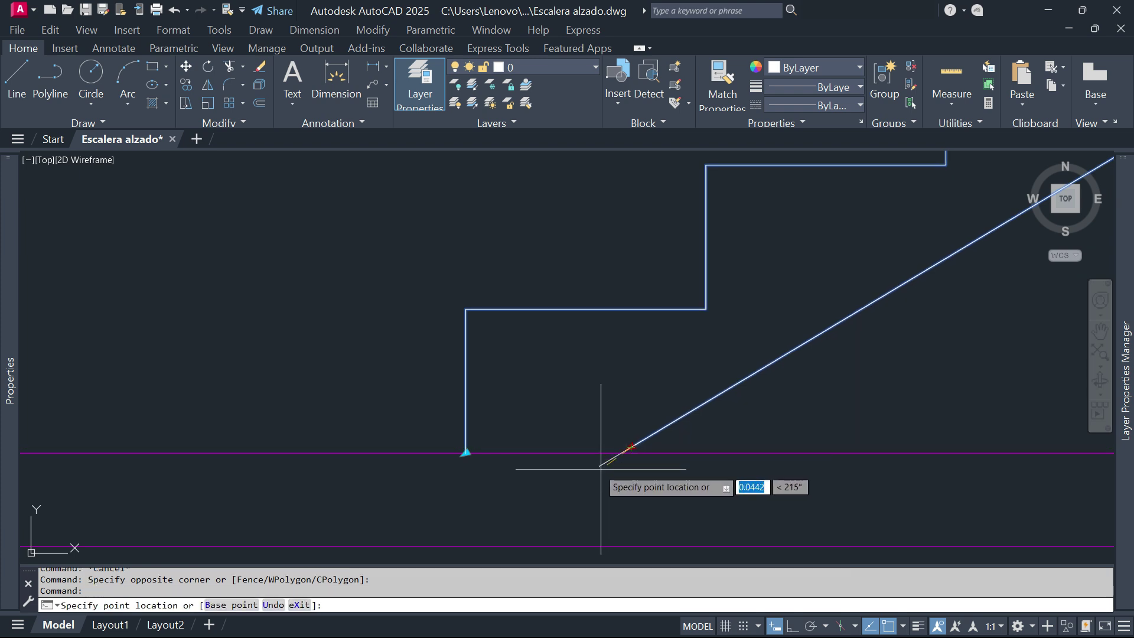
left_click(620, 453)
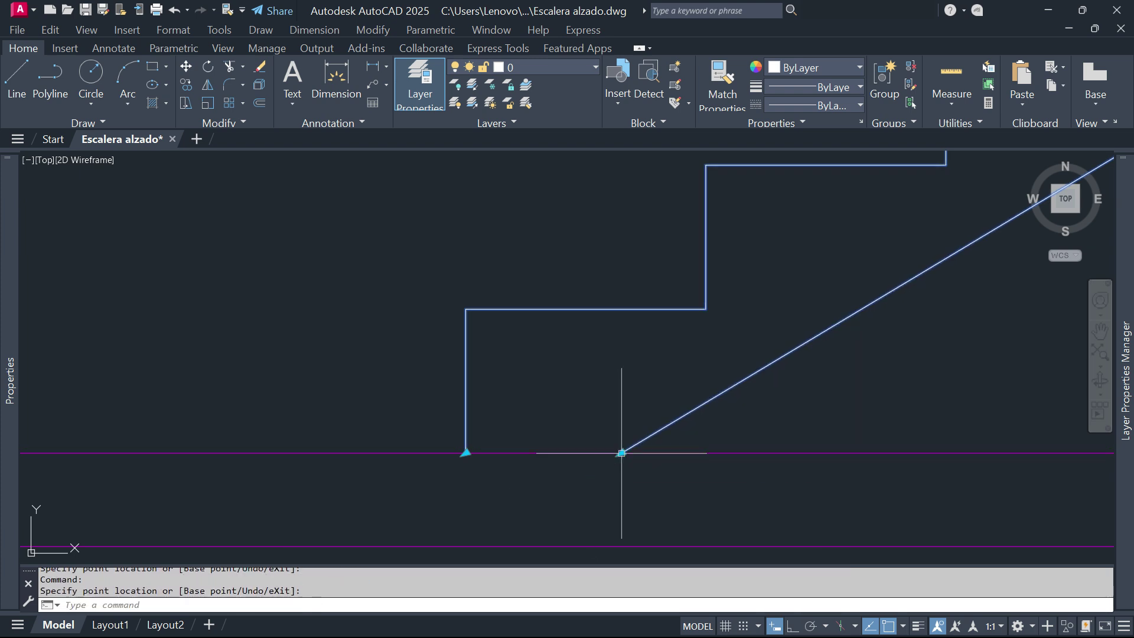
key("Escape")
Stretch the steps and slab line up to the landing slab.
scroll(652, 360, "down", 6)
scroll(608, 425, "up", 1)
left_click(636, 358)
left_click(596, 454)
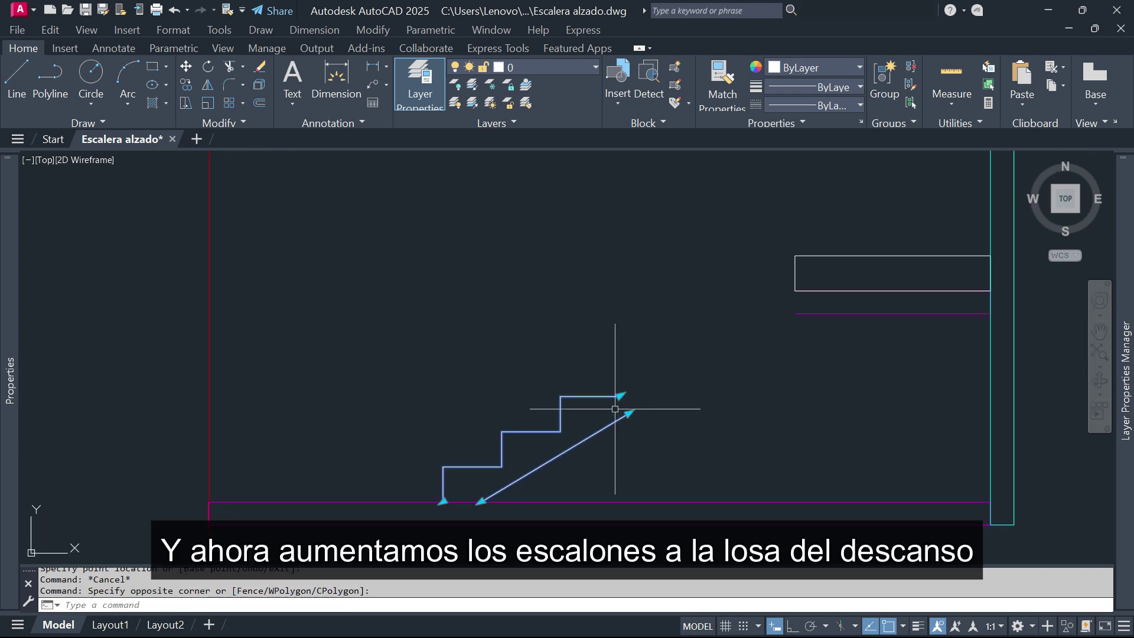
left_click(620, 395)
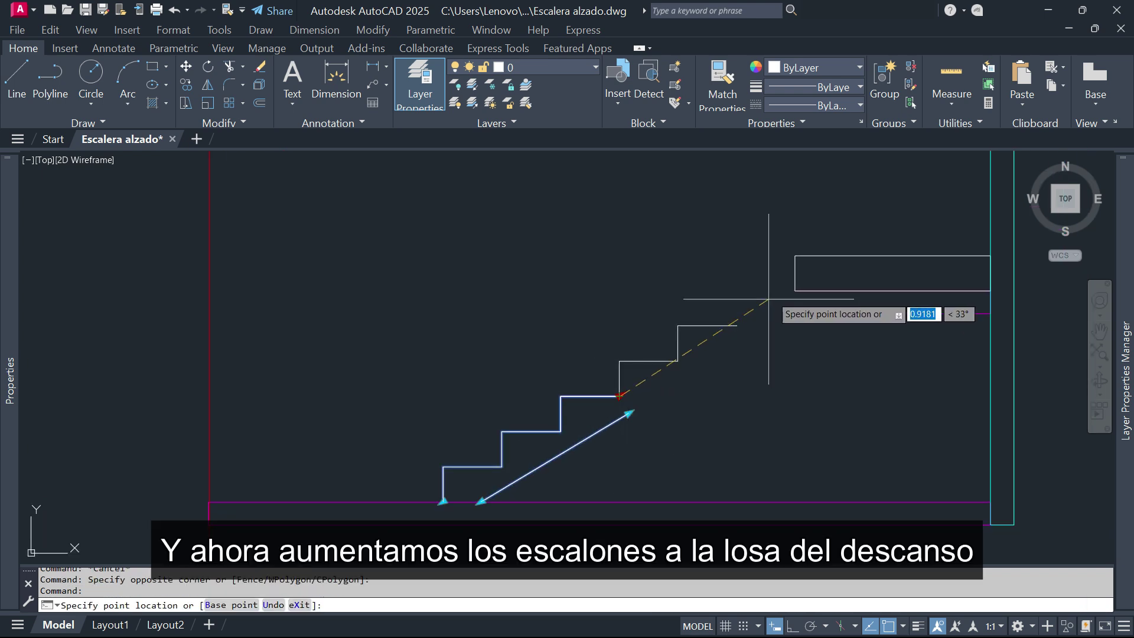
left_click(800, 290)
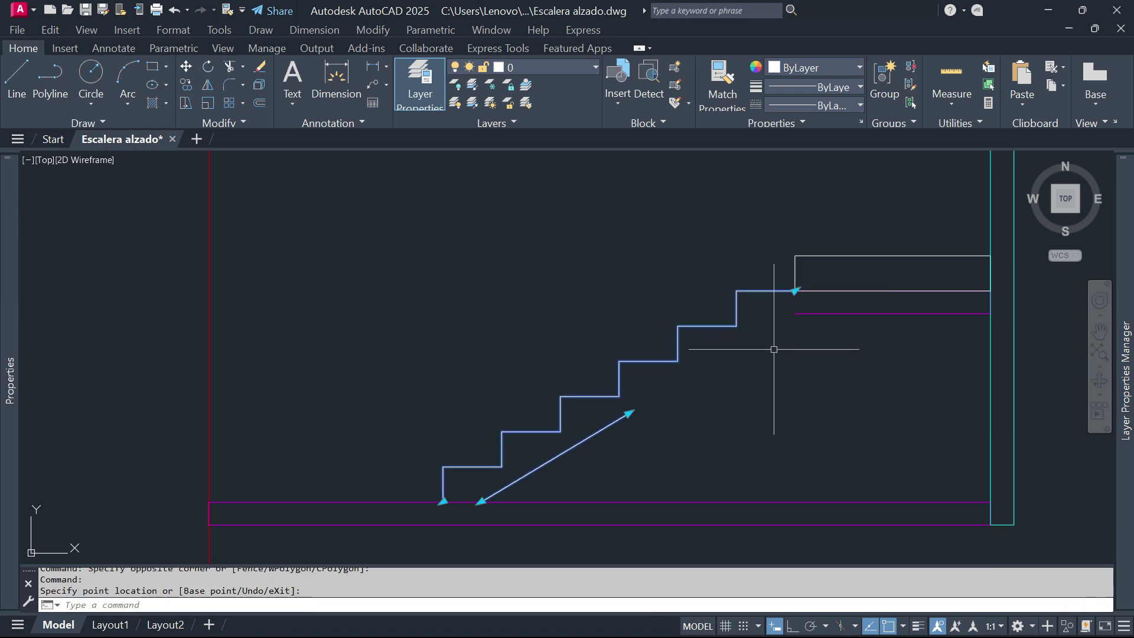
left_click(627, 415)
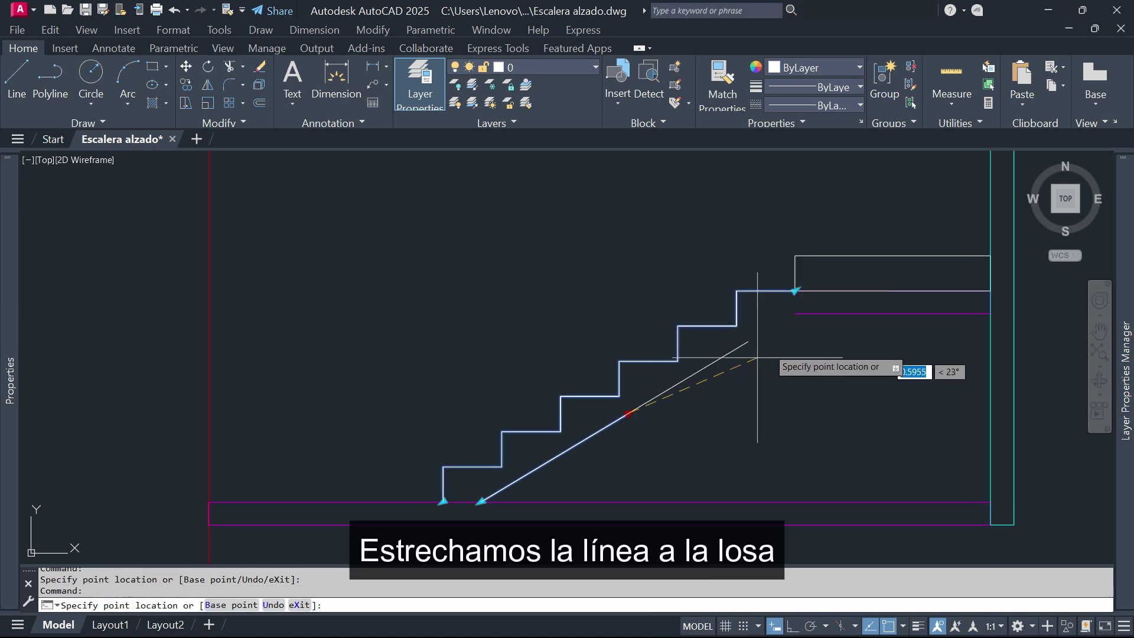
left_click(795, 314)
key("Escape")
scroll(731, 420, "down", 4)
middle_click_drag(730, 420, 719, 456)
Copy the stair block straight upward to a position above the landing.
type("o")
key("Return")
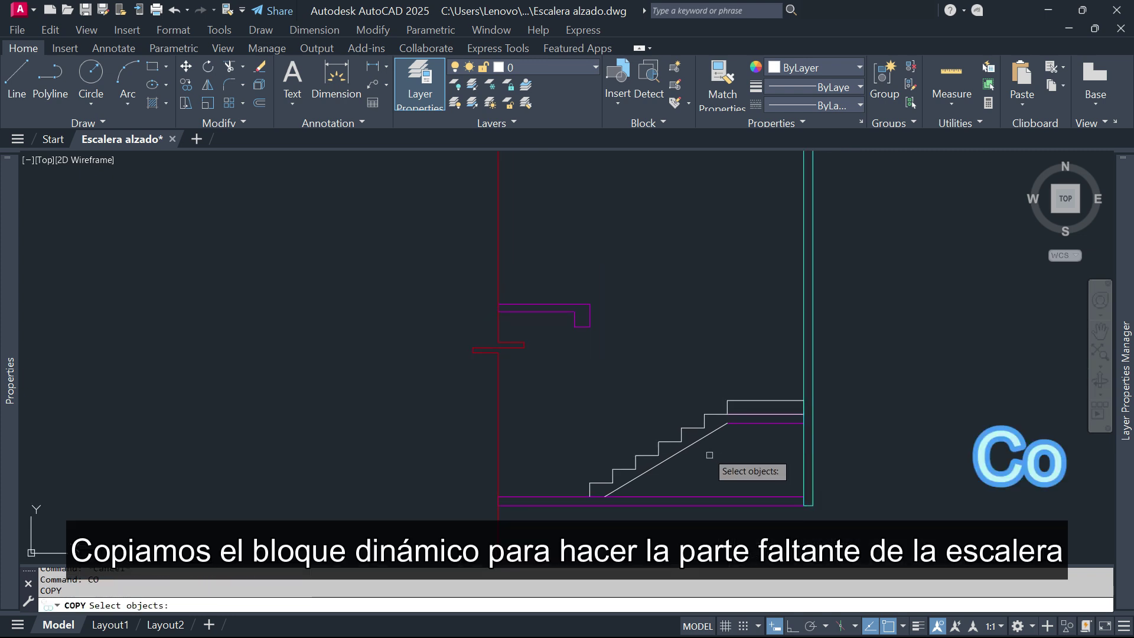
left_click(720, 456)
left_click(682, 434)
key("Return")
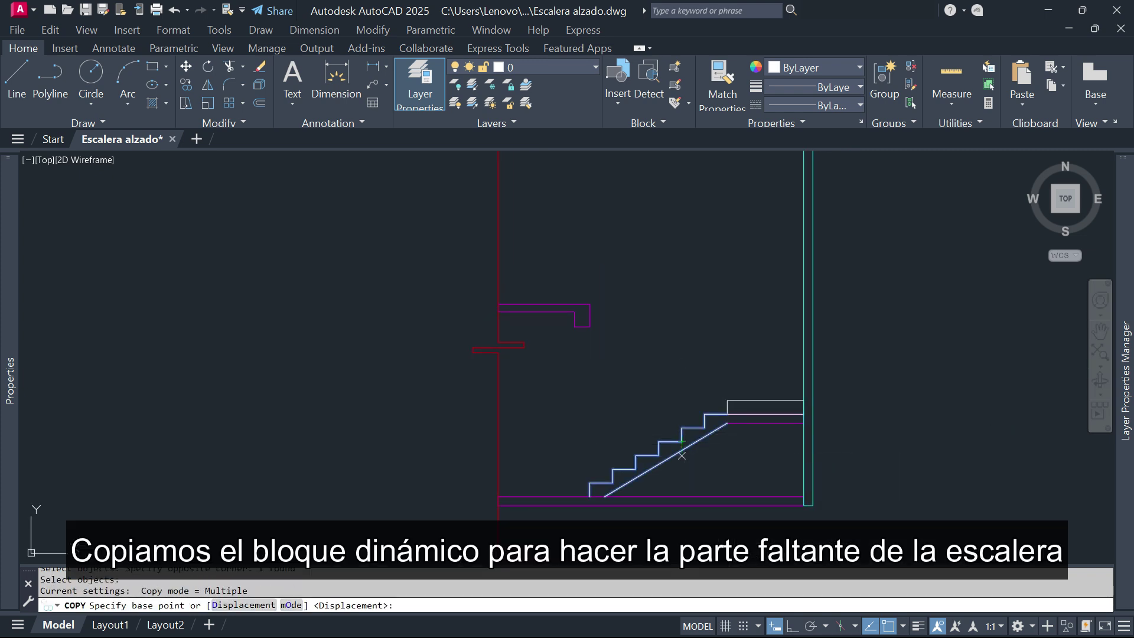
left_click(682, 435)
left_click(685, 296)
key("Escape")
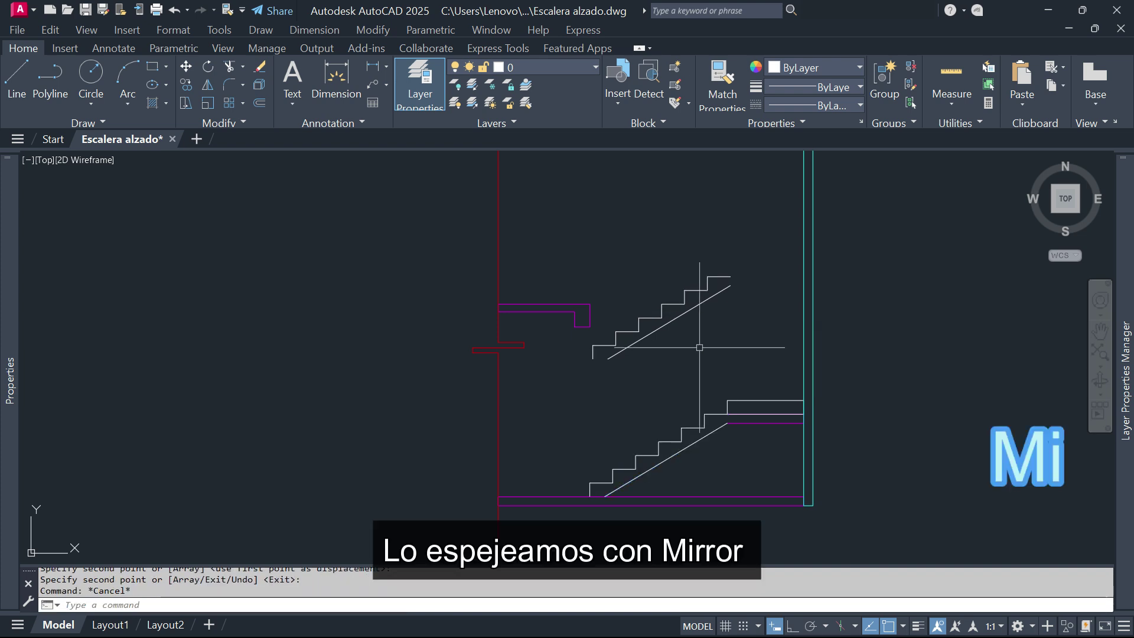
type("mi")
Mirror the upper stair copy about a vertical line, erasing the source copy.
key("Return")
left_click(663, 362)
left_click(645, 313)
key("Return")
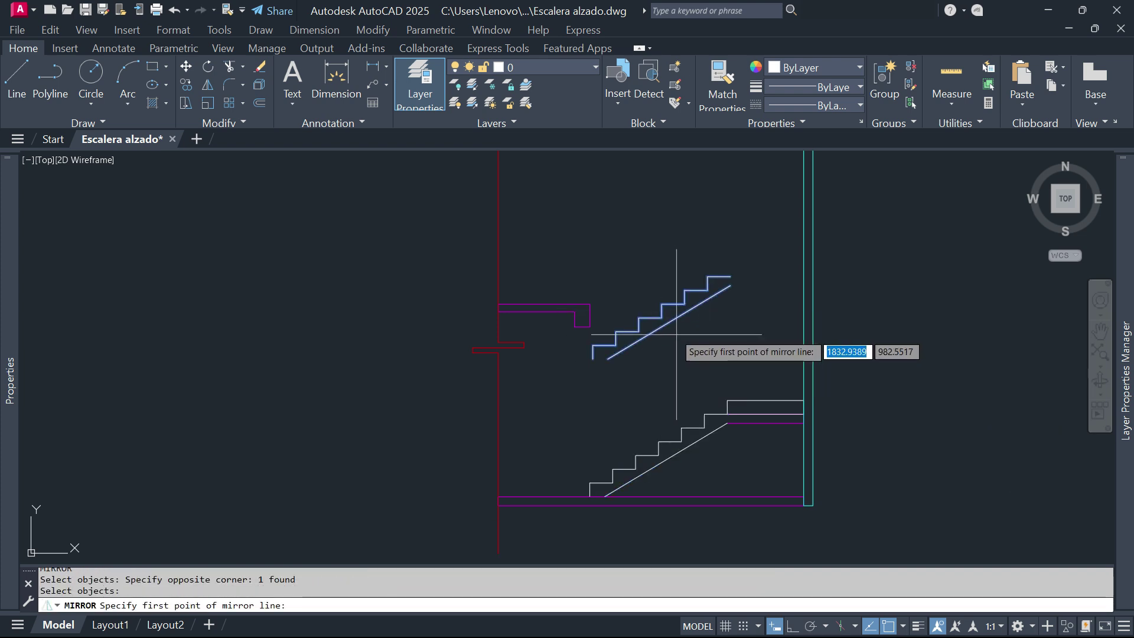
left_click(667, 326)
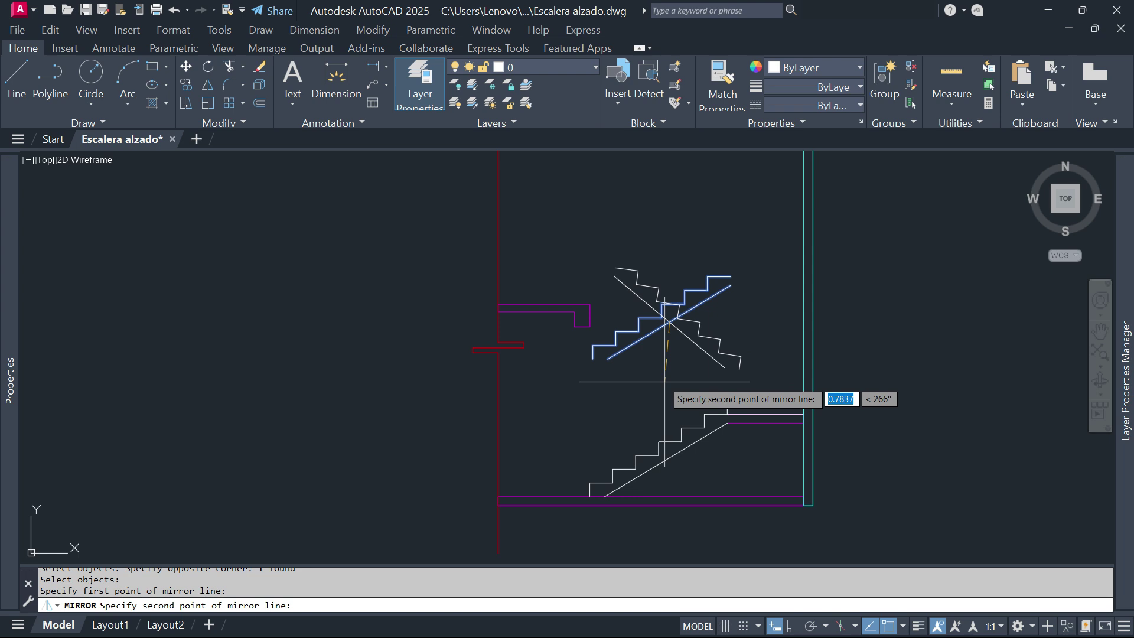
left_click(668, 383)
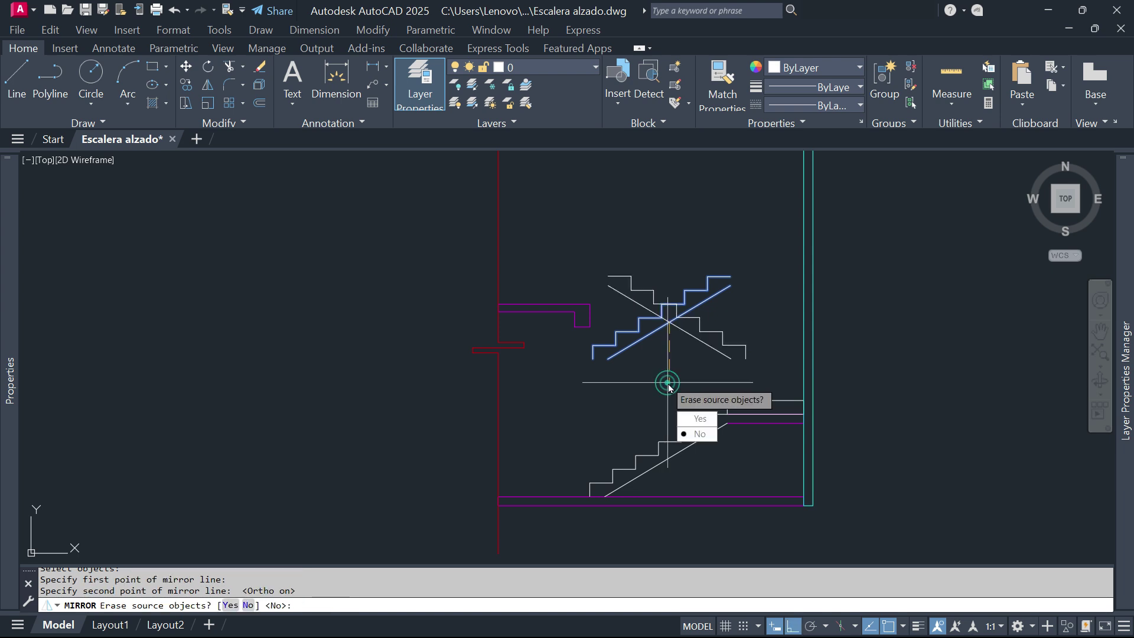
left_click(695, 418)
Select the mirrored stair flight and start moving it with M.
left_click(685, 347)
type("M")
key("Return")
scroll(747, 374, "up", 2)
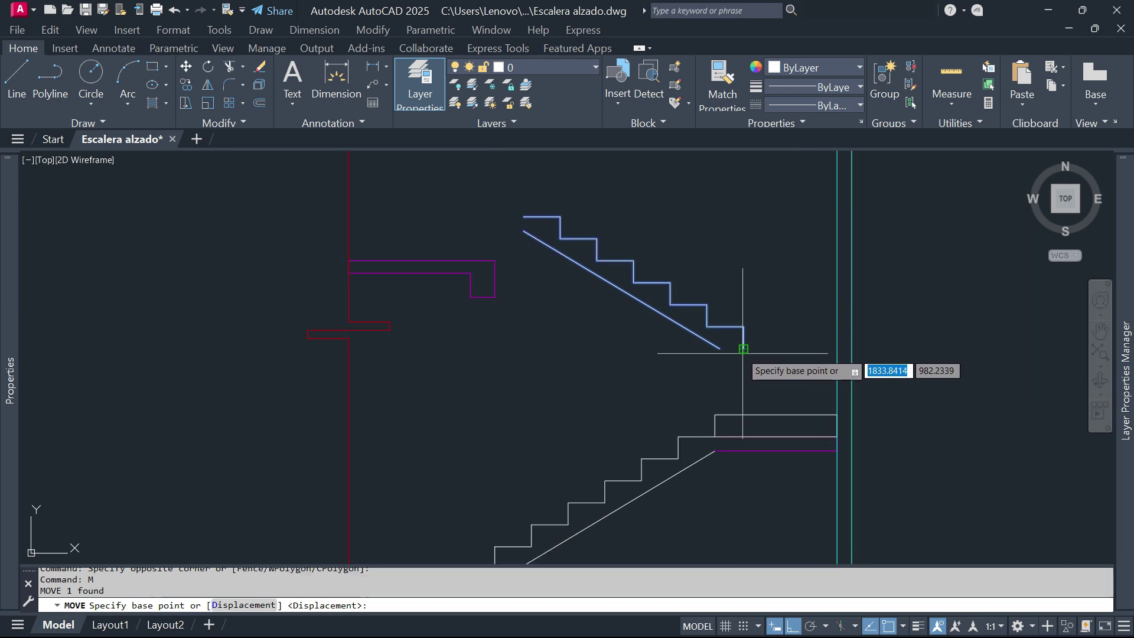
Move the mirrored flight by its bottom corner onto the landing.
left_click(743, 349)
left_click(715, 415)
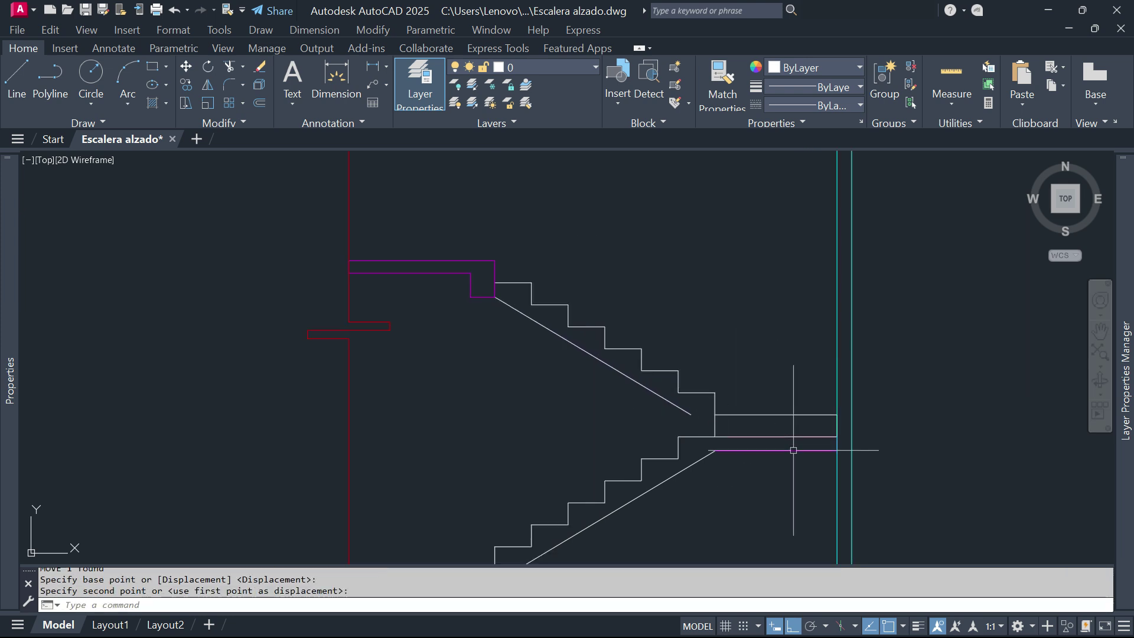
scroll(688, 418, "up", 4)
Stretch the mirrored flight's slanted line so its lower end meets the bottom riser.
left_click(691, 397)
left_click(695, 407)
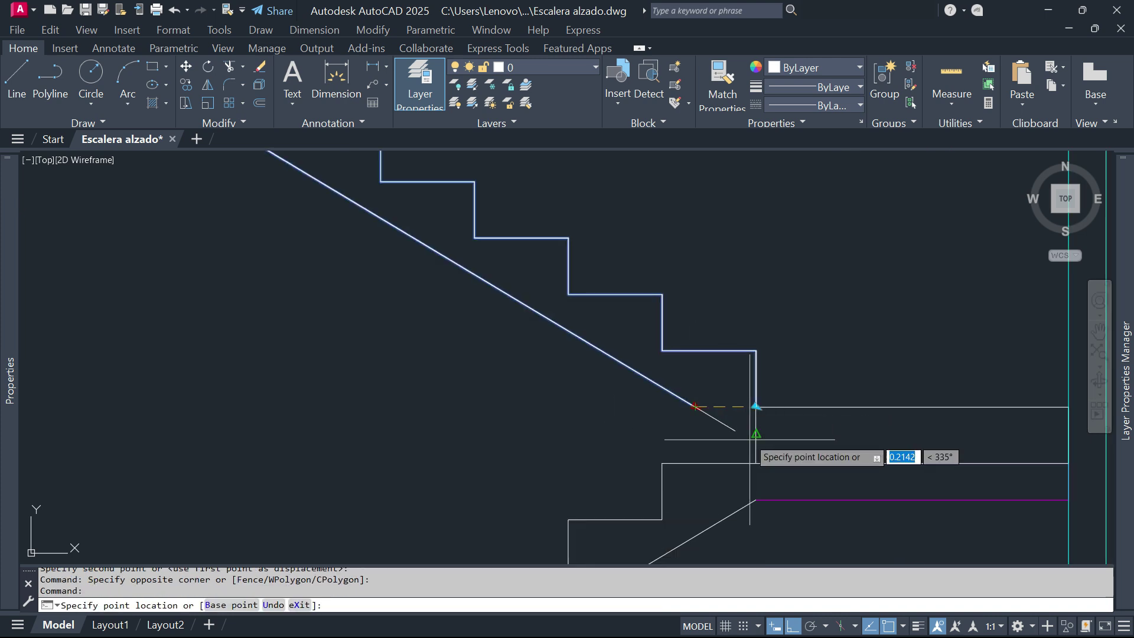
left_click(780, 464)
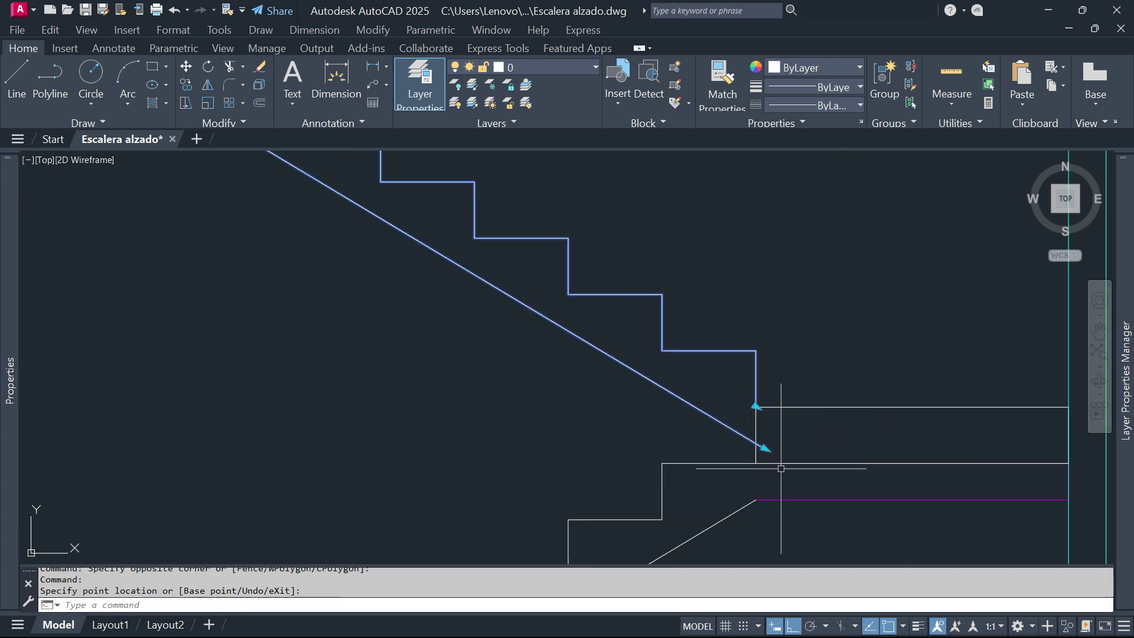
left_click(758, 446)
key("Escape")
key("Escape")
scroll(746, 353, "down", 2)
scroll(759, 383, "down", 1)
scroll(768, 406, "down", 1)
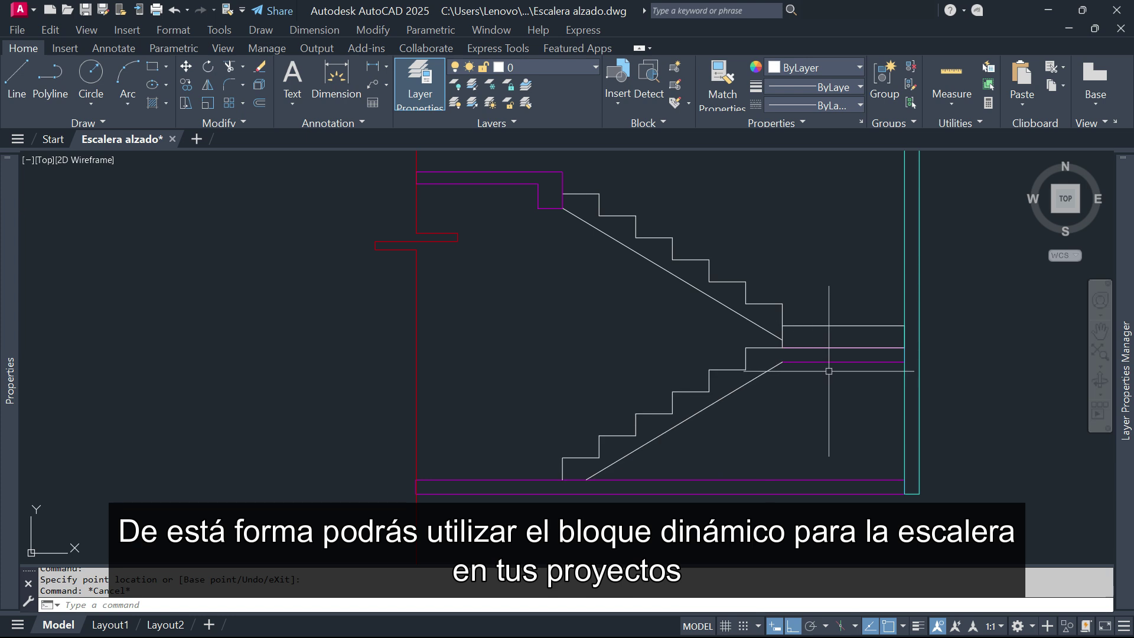
middle_click_drag(780, 350, 698, 394)
scroll(703, 340, "down", 2)
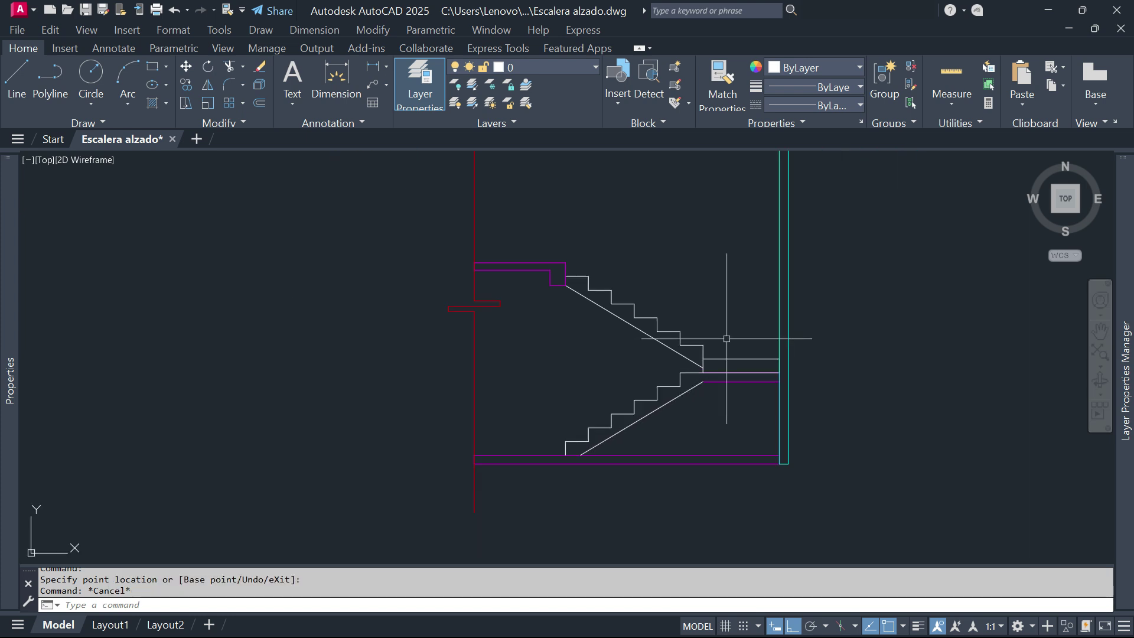